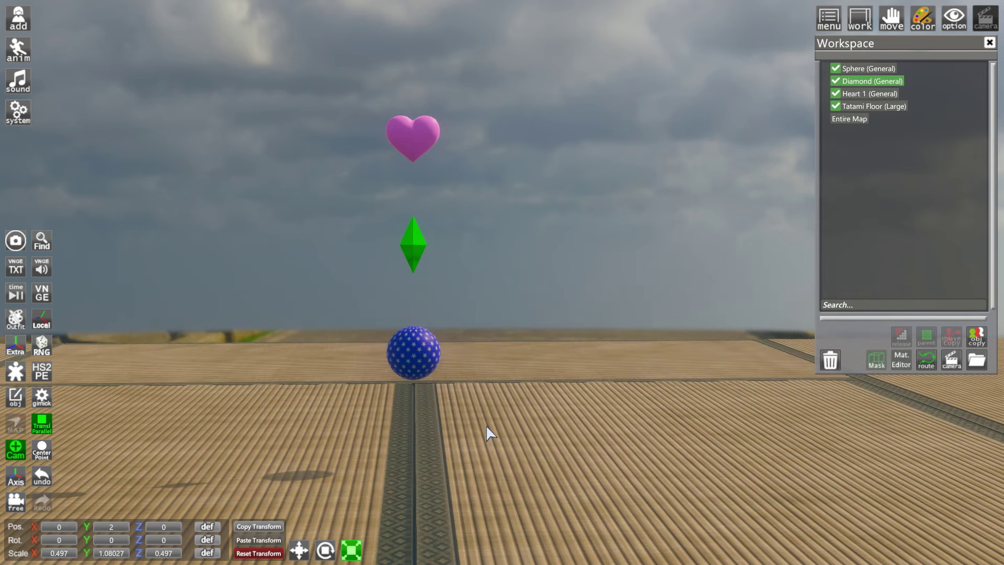
# Open the Timeline window and shift it so that the three objects are in view above it.
pyautogui.hotkey('ctrl', 't')
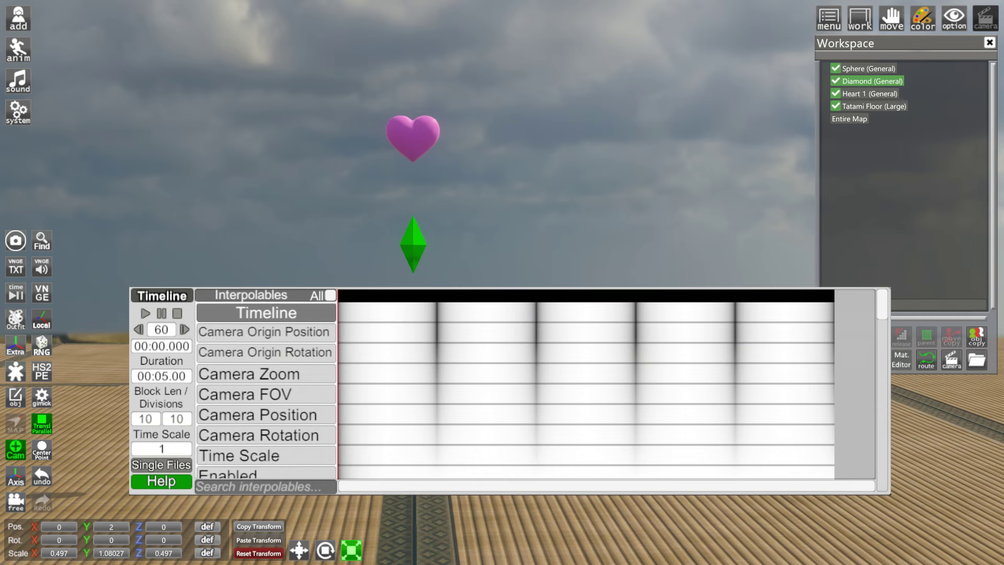
pyautogui.hotkey('ctrl', 't')
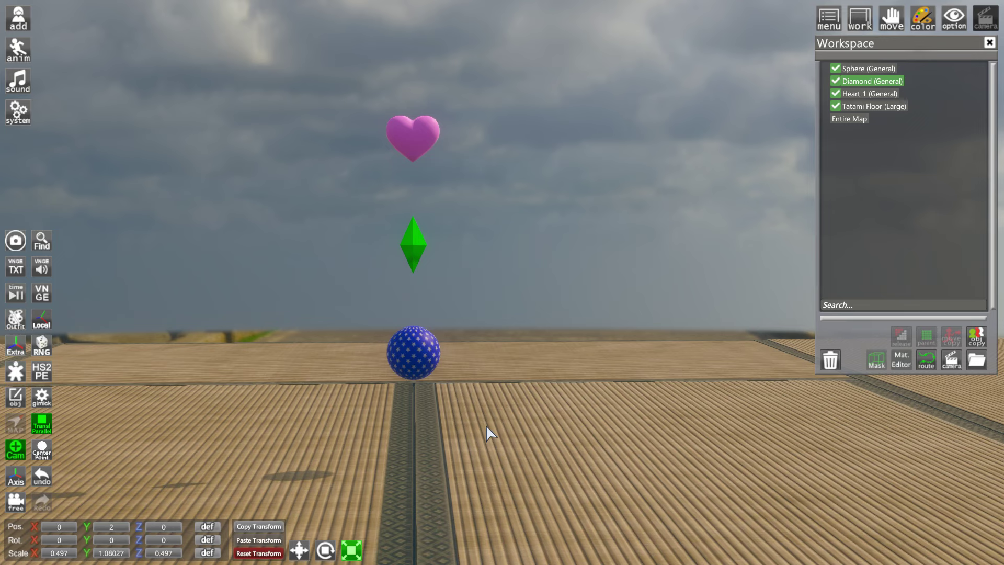
pyautogui.click(20, 292)
pyautogui.rightClick(20, 296)
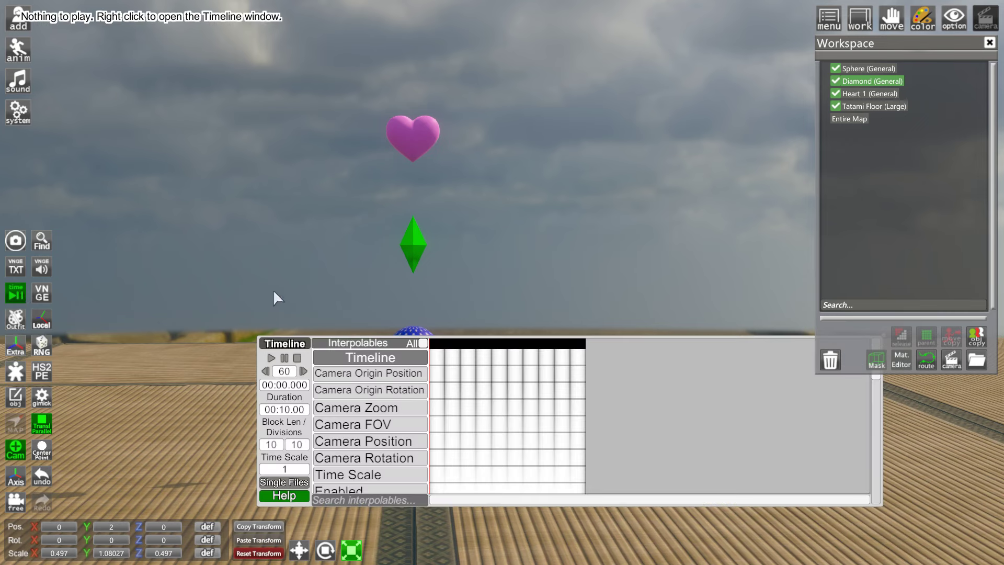
pyautogui.moveTo(293, 347); pyautogui.dragTo(244, 343)
pyautogui.moveTo(545, 190); pyautogui.dragTo(549, 196, button='middle')
pyautogui.moveTo(549, 196)
pyautogui.mouseDown()
pyautogui.moveTo(568, 198)
pyautogui.moveTo(541, 203)
pyautogui.mouseUp()
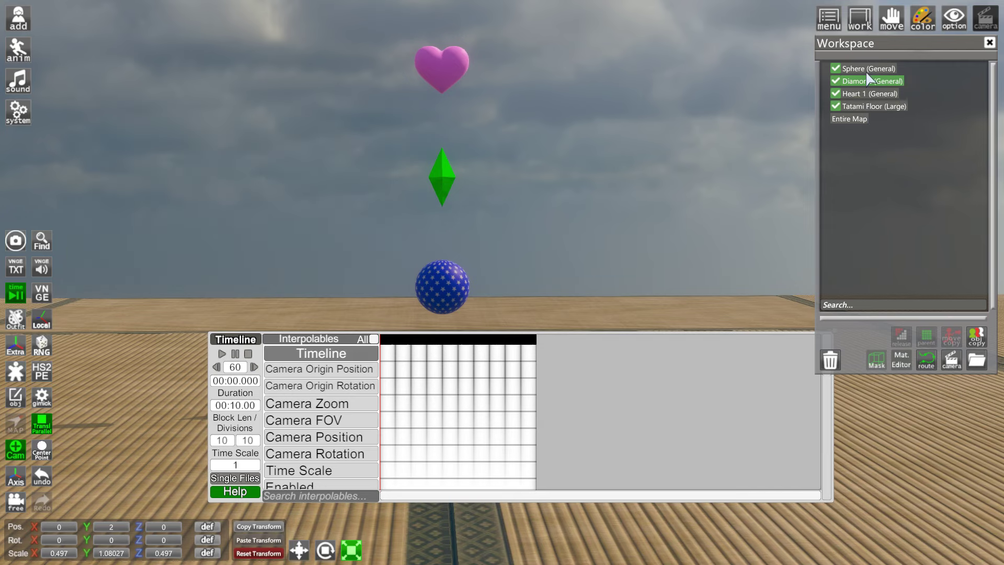
# Select the Heart 1 object in the workspace and bring it into view.
pyautogui.click(864, 68)
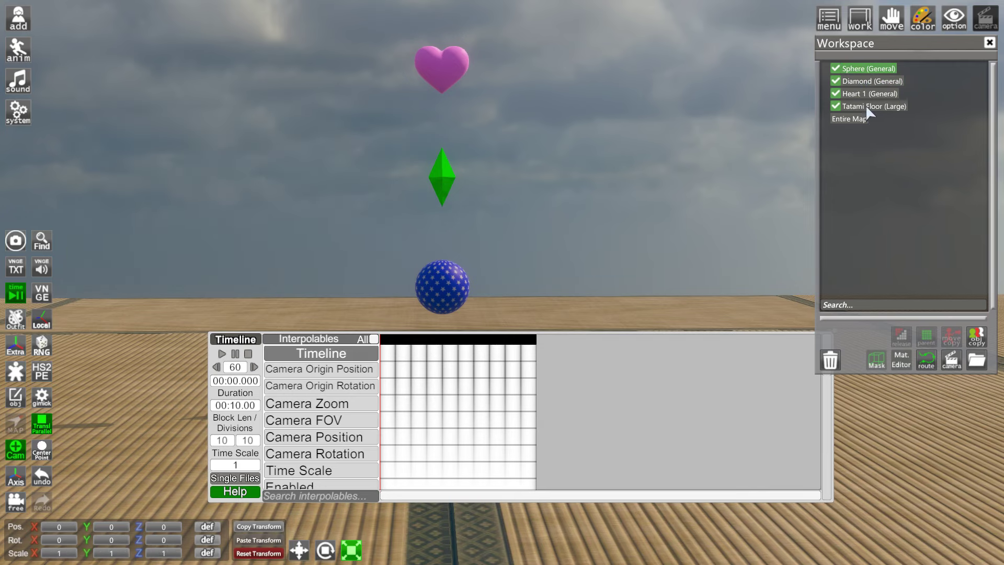
pyautogui.click(857, 93)
pyautogui.moveTo(628, 167); pyautogui.dragTo(628, 95, button='middle')
pyautogui.moveTo(628, 94); pyautogui.dragTo(620, 63, button='right')
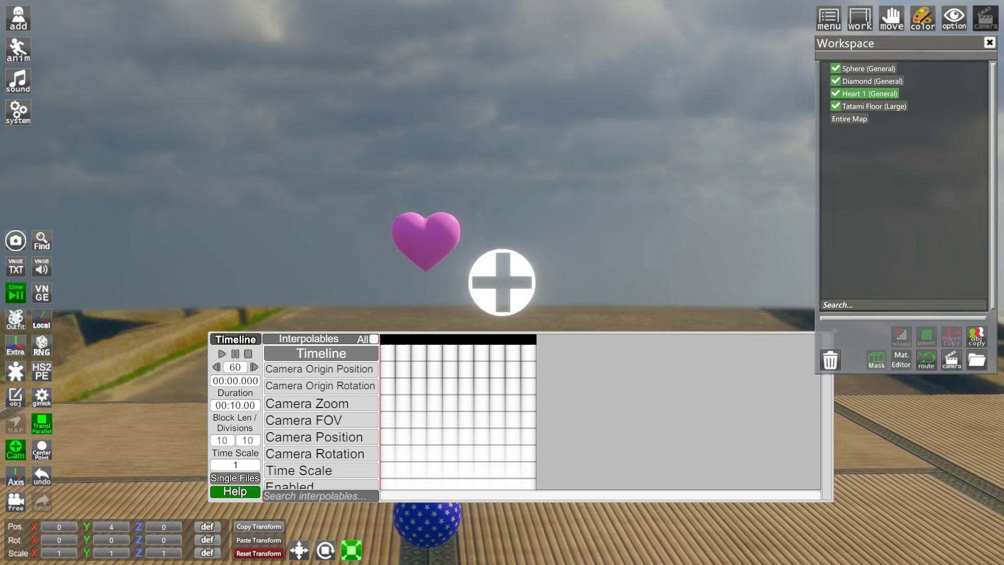
pyautogui.moveTo(616, 147); pyautogui.dragTo(613, 131)
pyautogui.moveTo(617, 147); pyautogui.dragTo(599, 131, button='right')
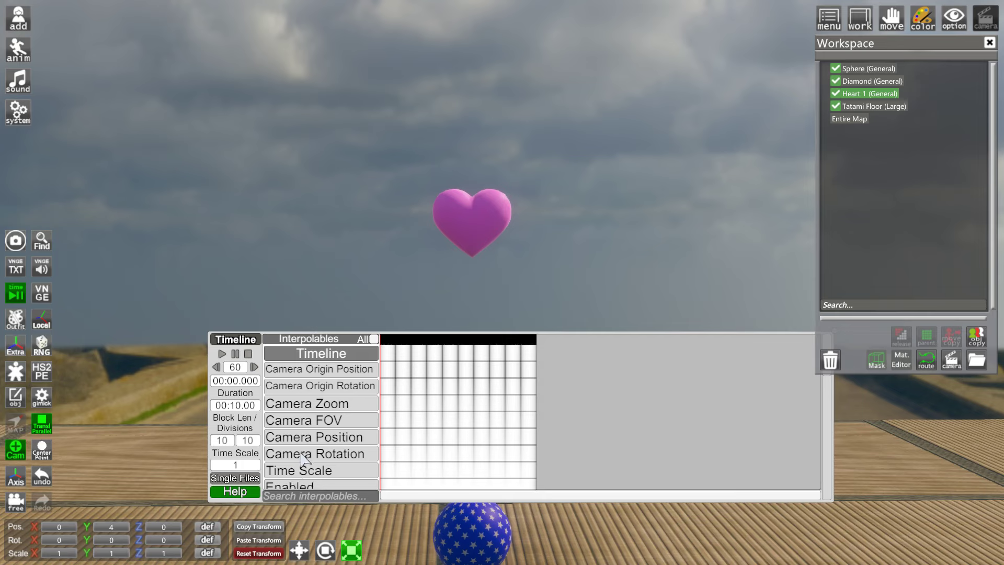
# Look through the list of interpolables available for the selected heart.
pyautogui.scroll(-5, 317, 396)
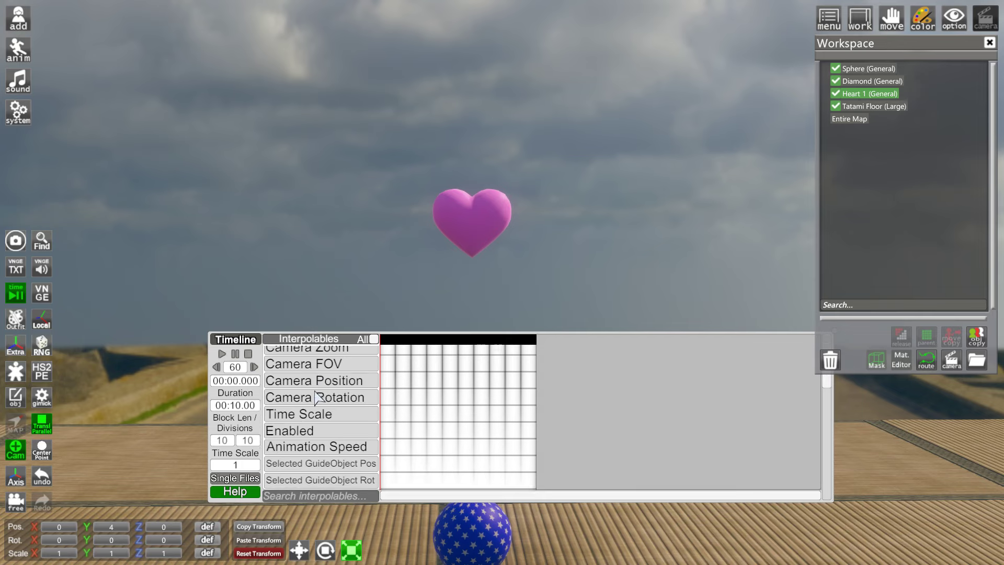
pyautogui.scroll(-5, 317, 396)
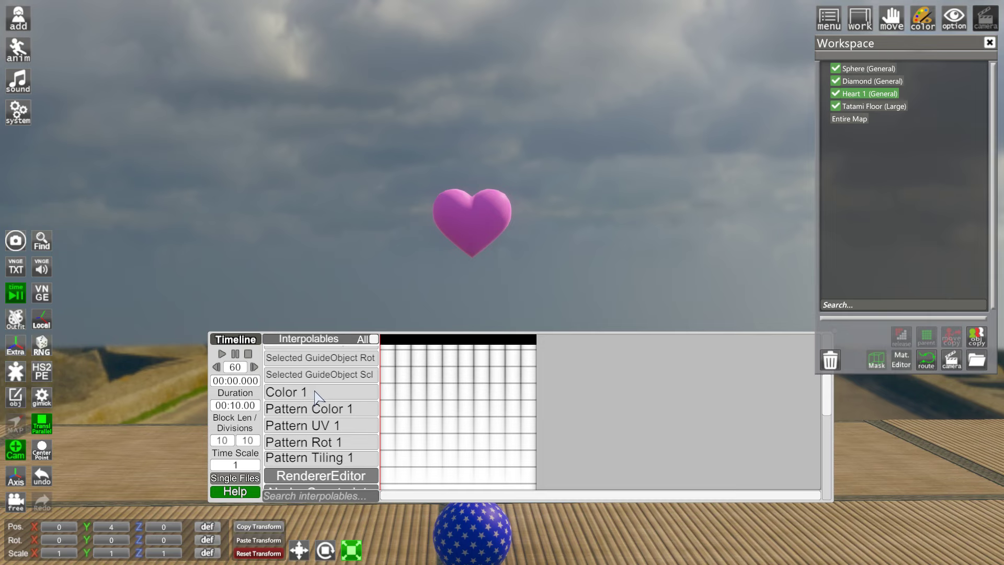
pyautogui.scroll(-3, 317, 396)
pyautogui.scroll(10, 317, 397)
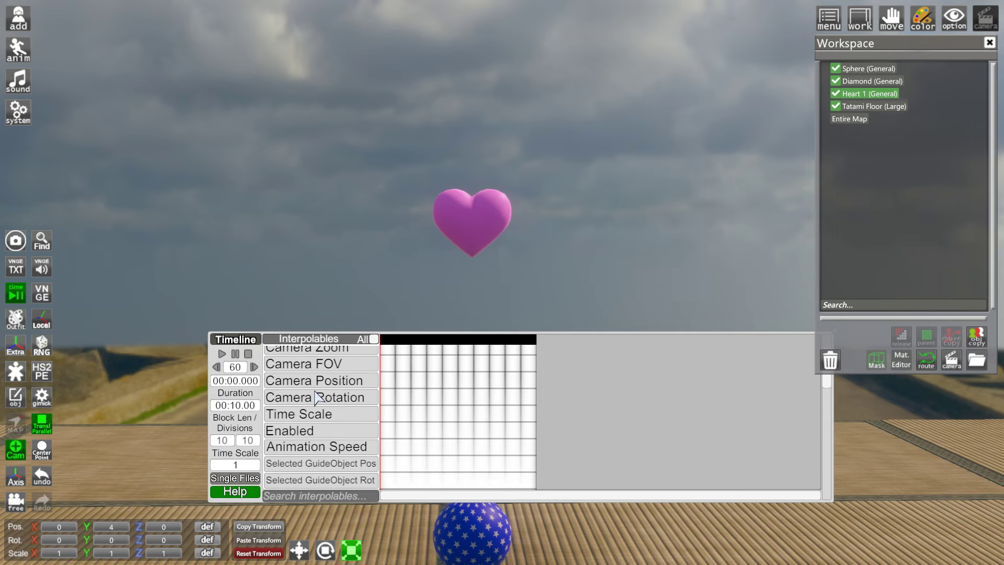
pyautogui.scroll(3, 316, 393)
pyautogui.scroll(-4, 316, 392)
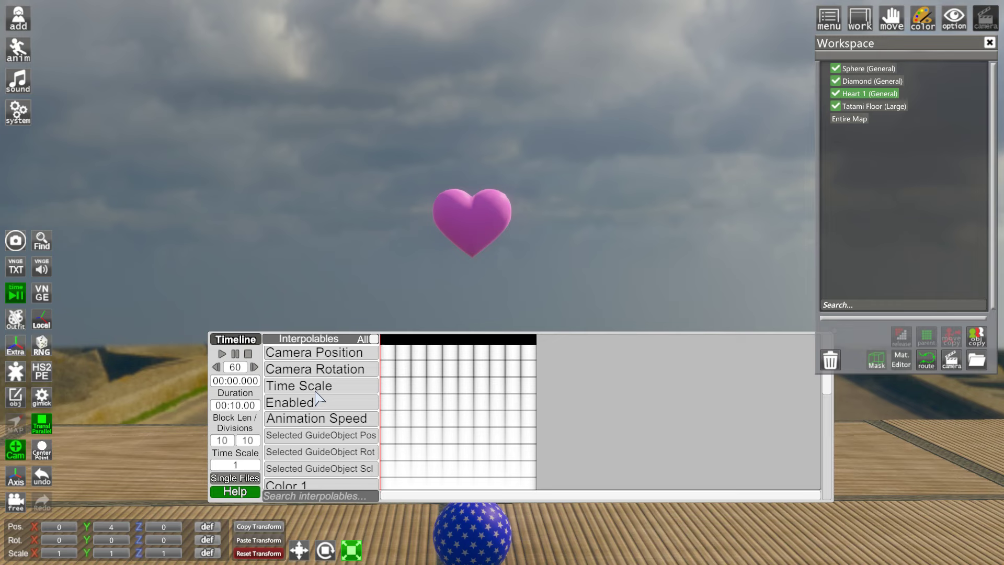
pyautogui.moveTo(497, 275); pyautogui.dragTo(497, 275)
pyautogui.moveTo(497, 276)
pyautogui.mouseDown(button='middle')
pyautogui.moveTo(431, 276)
pyautogui.moveTo(474, 246)
pyautogui.mouseUp(button='middle')
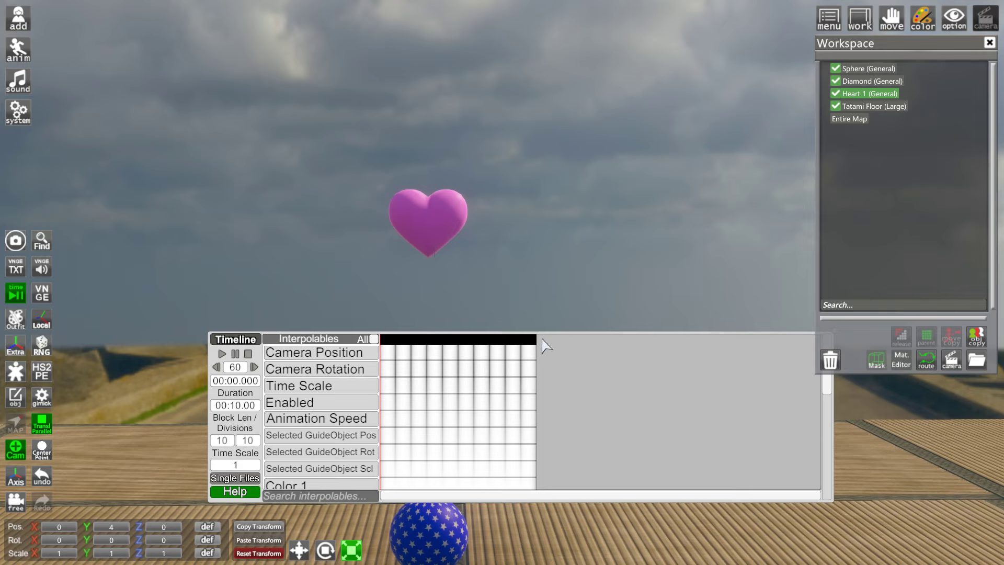
# Add a Selected GuideObject Pos keyframe for the heart near the start of the timeline.
pyautogui.scroll(-1, 354, 409)
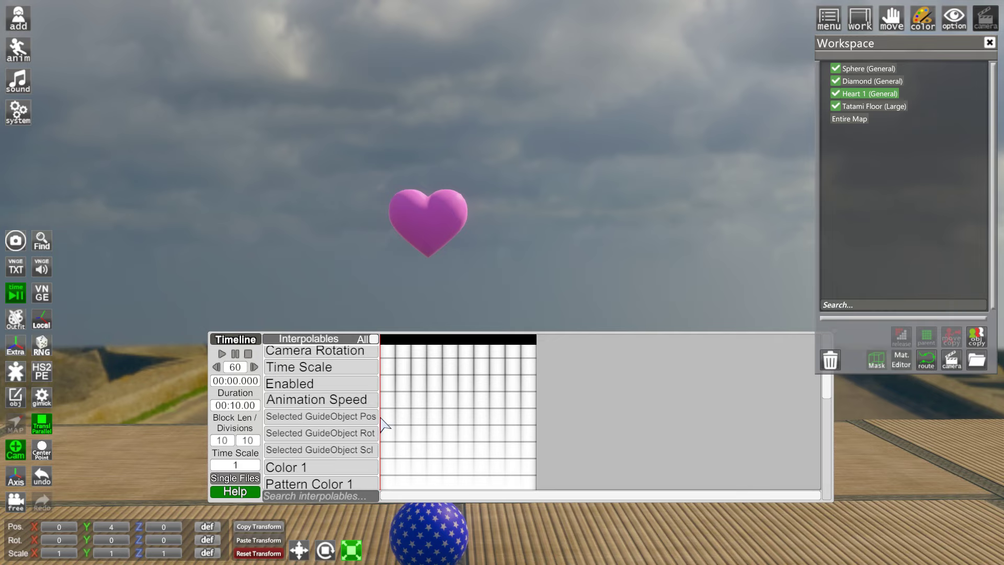
pyautogui.scroll(-3, 384, 424)
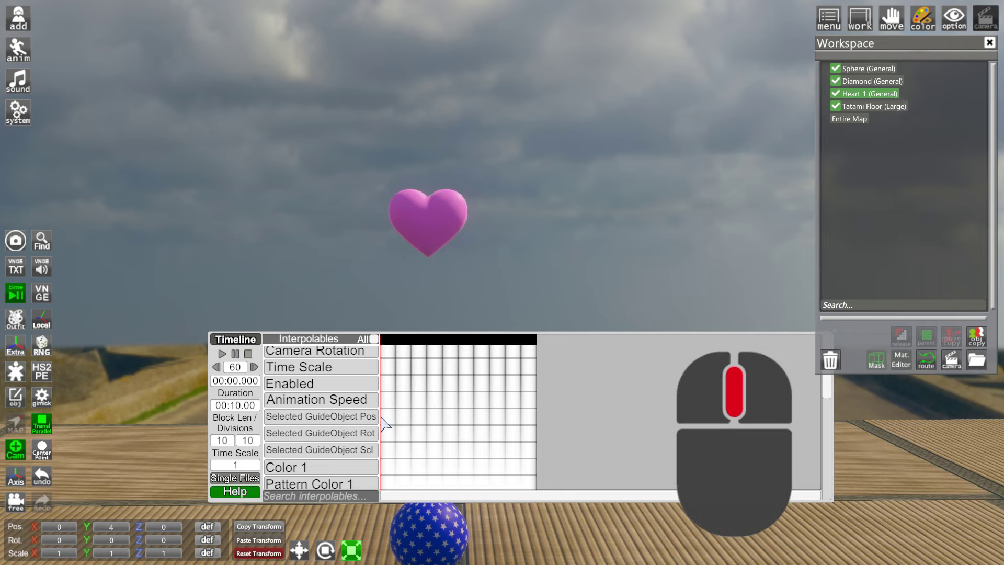
pyautogui.scroll(1, 381, 417)
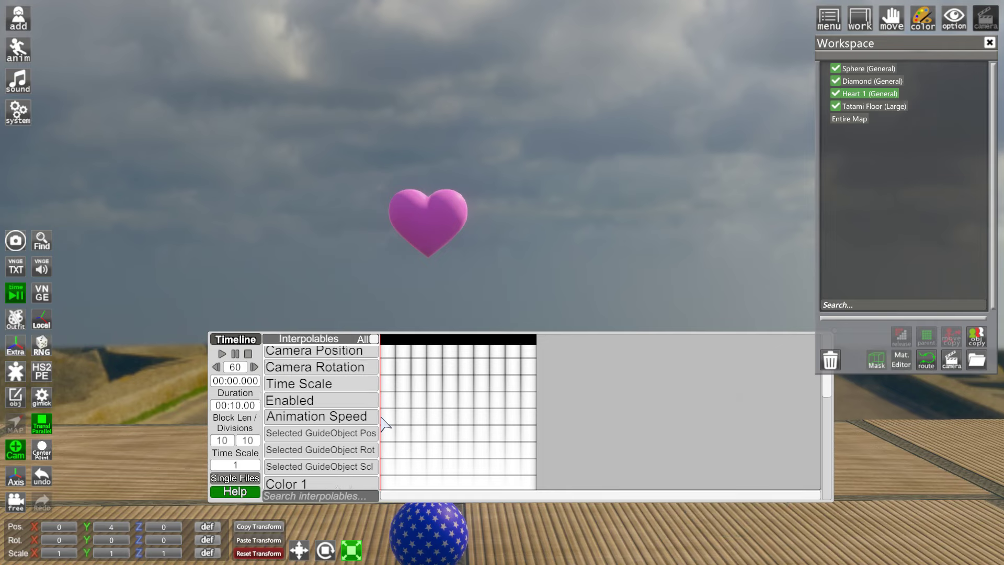
pyautogui.scroll(6, 356, 416)
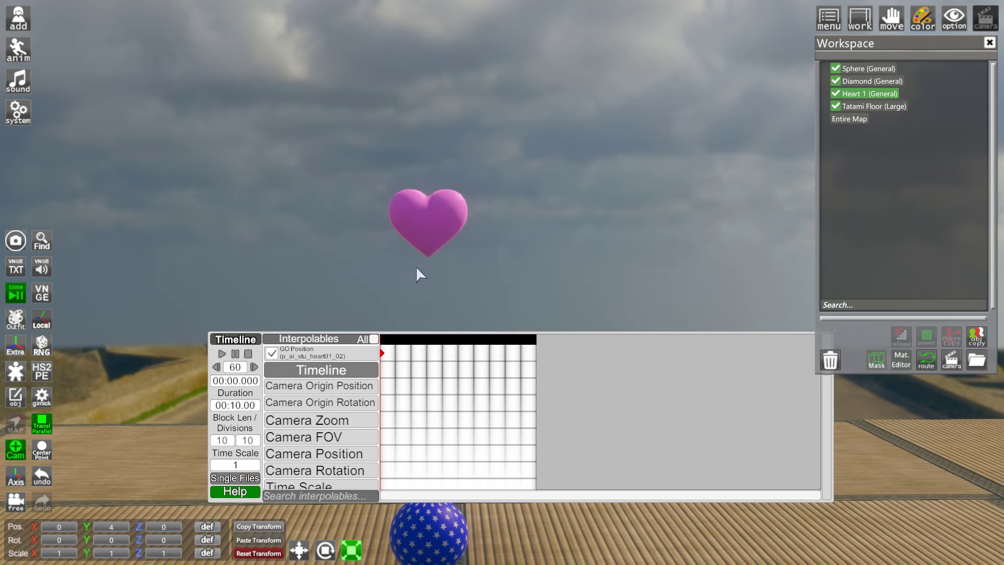
# Examine the properties of the heart's first position keyframe, moving the Keyframe window off the heart before closing it.
pyautogui.click(382, 353)
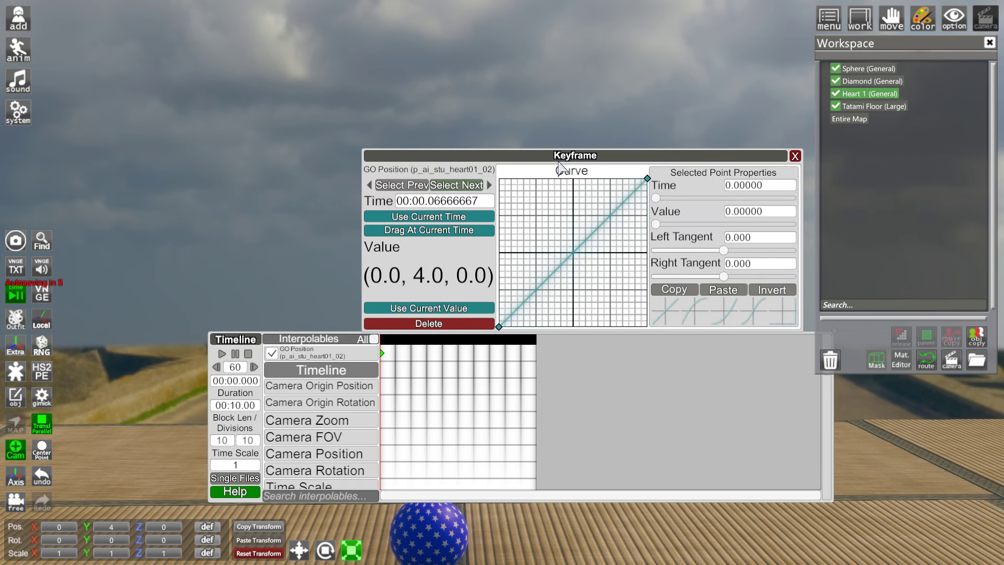
pyautogui.moveTo(542, 155); pyautogui.dragTo(253, 16)
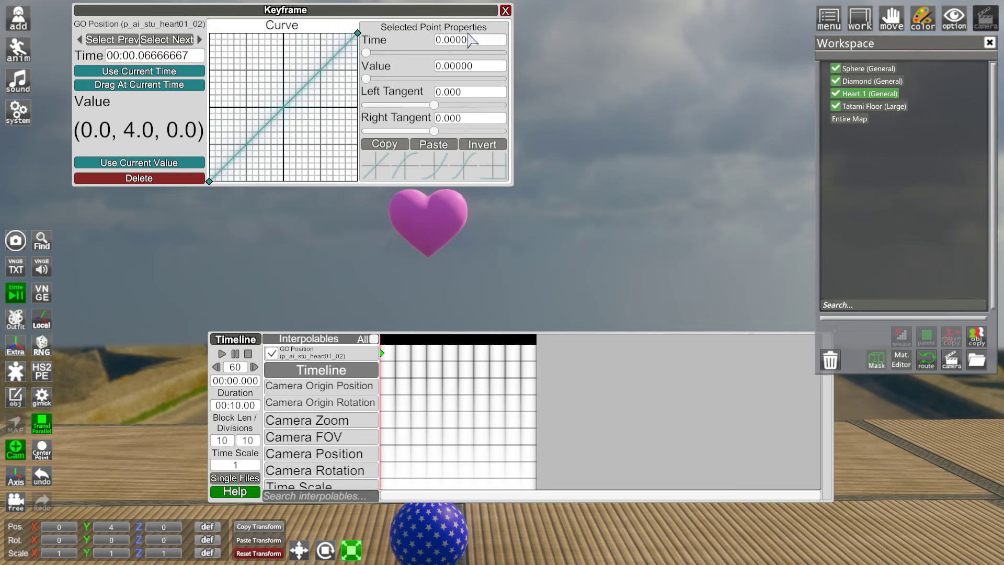
pyautogui.click(506, 10)
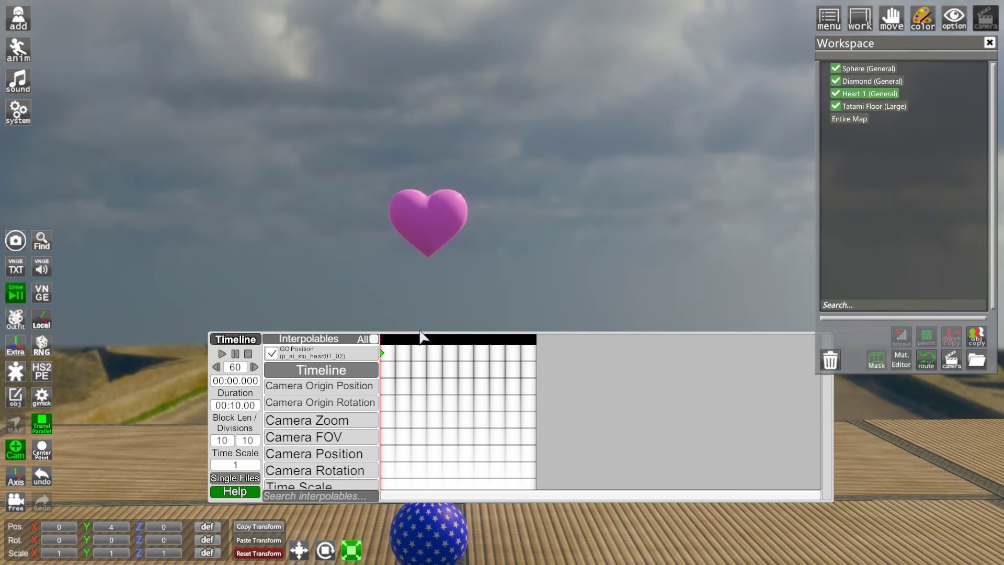
pyautogui.click(383, 353)
# Scrub along the timeline and set its duration to 00:03.00.
pyautogui.moveTo(384, 339)
pyautogui.mouseDown()
pyautogui.moveTo(426, 343)
pyautogui.moveTo(389, 347)
pyautogui.mouseUp()
pyautogui.moveTo(475, 338); pyautogui.dragTo(395, 375)
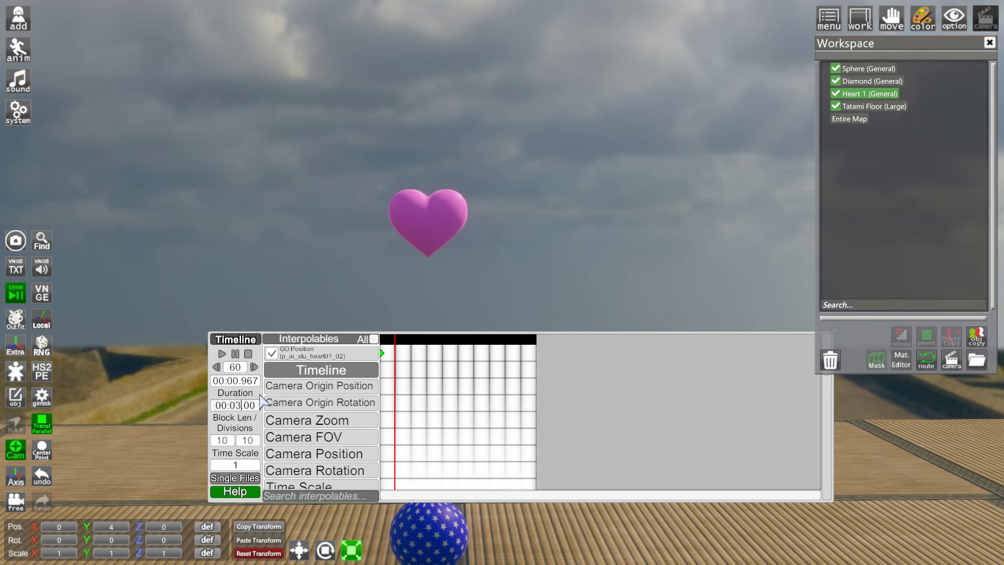
pyautogui.press('Return')
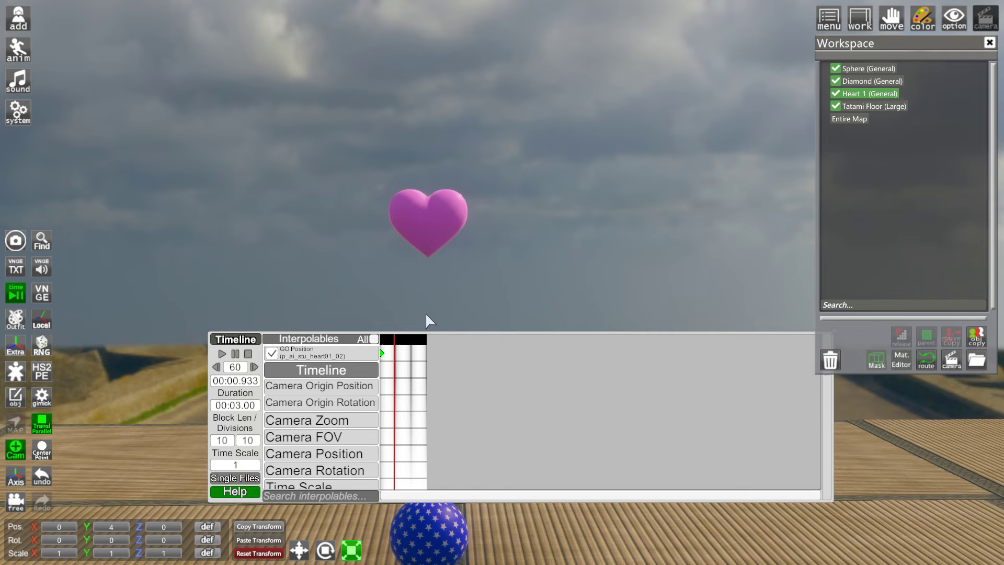
# Move the heart along X to about -3.17 and add its second position keyframe at 00:02.000.
pyautogui.click(412, 353)
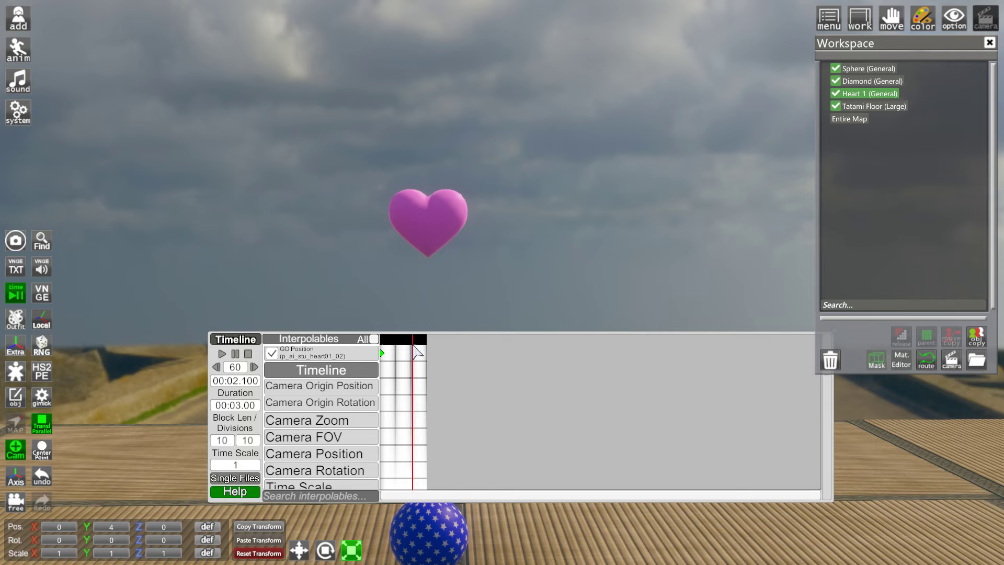
pyautogui.moveTo(411, 348); pyautogui.dragTo(405, 348)
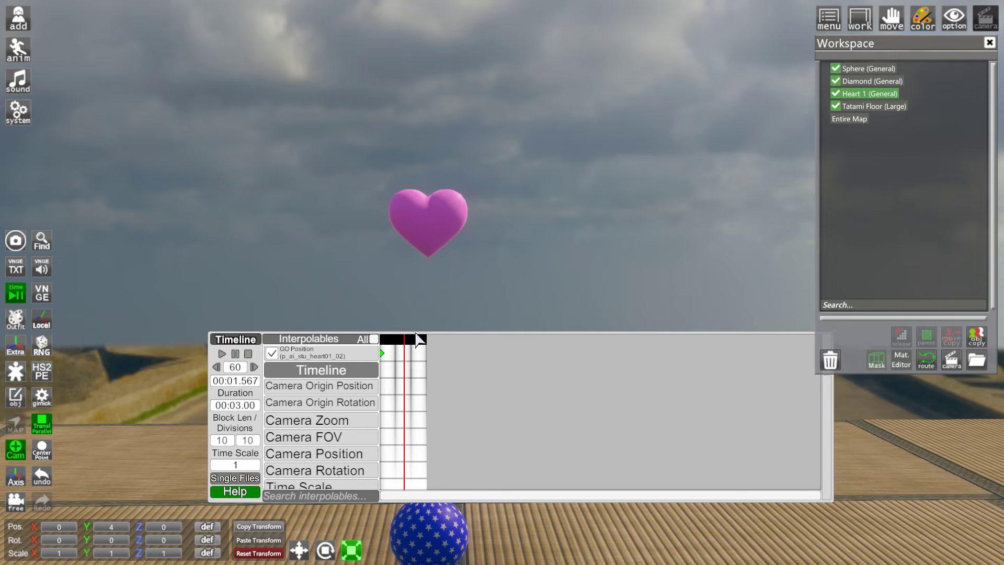
pyautogui.moveTo(406, 337)
pyautogui.keyDown('shift'); pyautogui.mouseDown()
pyautogui.moveTo(399, 343)
pyautogui.moveTo(418, 347)
pyautogui.moveTo(387, 346)
pyautogui.moveTo(419, 346)
pyautogui.moveTo(355, 349)
pyautogui.moveTo(416, 345)
pyautogui.mouseUp(); pyautogui.keyUp('shift')
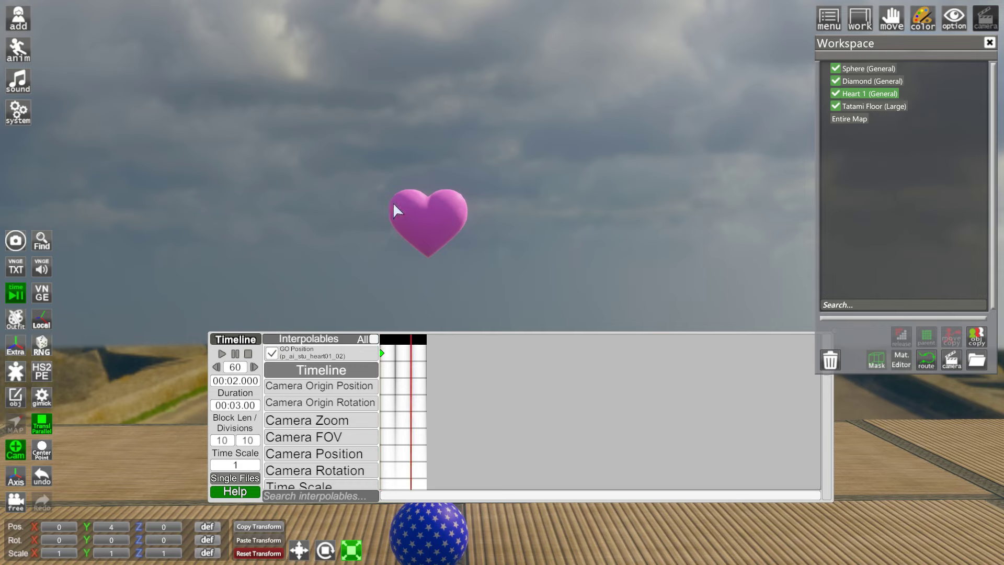
pyautogui.moveTo(491, 250)
pyautogui.mouseDown(button='right')
pyautogui.moveTo(565, 259)
pyautogui.moveTo(573, 246)
pyautogui.mouseUp(button='right')
pyautogui.moveTo(545, 262); pyautogui.dragTo(477, 268)
pyautogui.moveTo(315, 294)
pyautogui.mouseDown(button='middle')
pyautogui.moveTo(310, 356)
pyautogui.moveTo(313, 322)
pyautogui.mouseUp(button='middle')
pyautogui.click(18, 478)
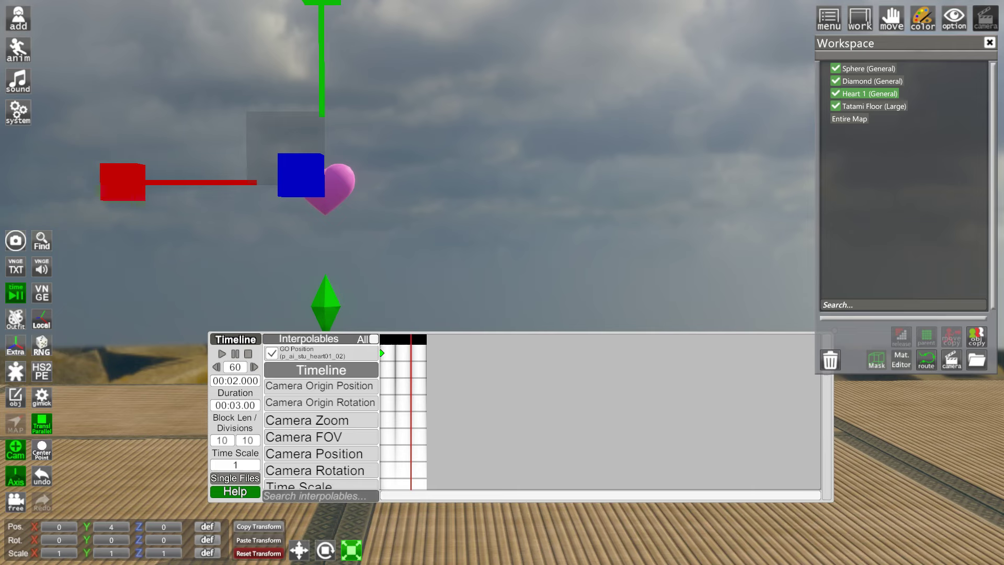
pyautogui.click(300, 550)
pyautogui.moveTo(136, 189); pyautogui.dragTo(204, 189)
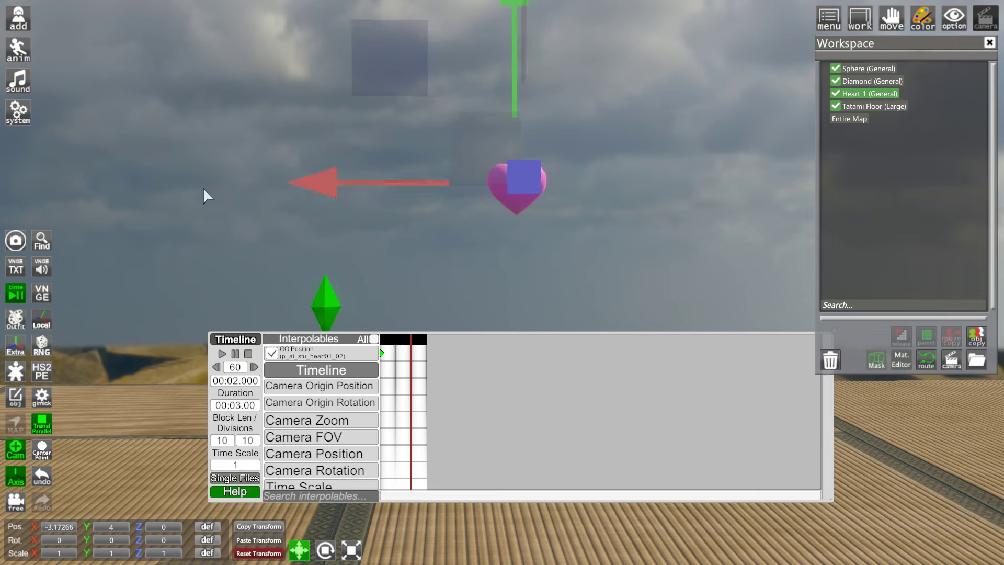
pyautogui.click(412, 353)
# Play the heart's animation from the start and test the playback speed with Time Scale 2 and then 100.
pyautogui.click(381, 340)
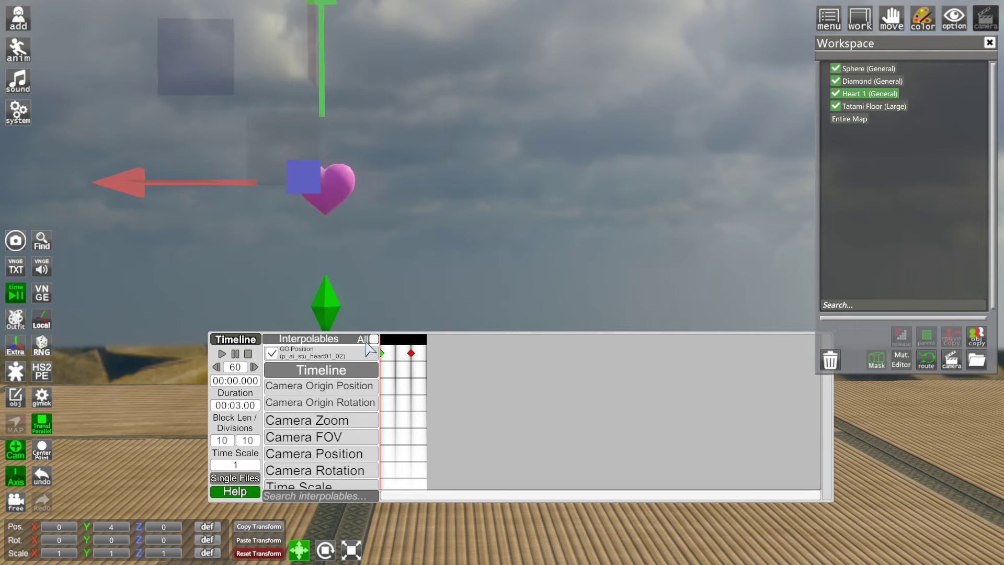
pyautogui.click(223, 354)
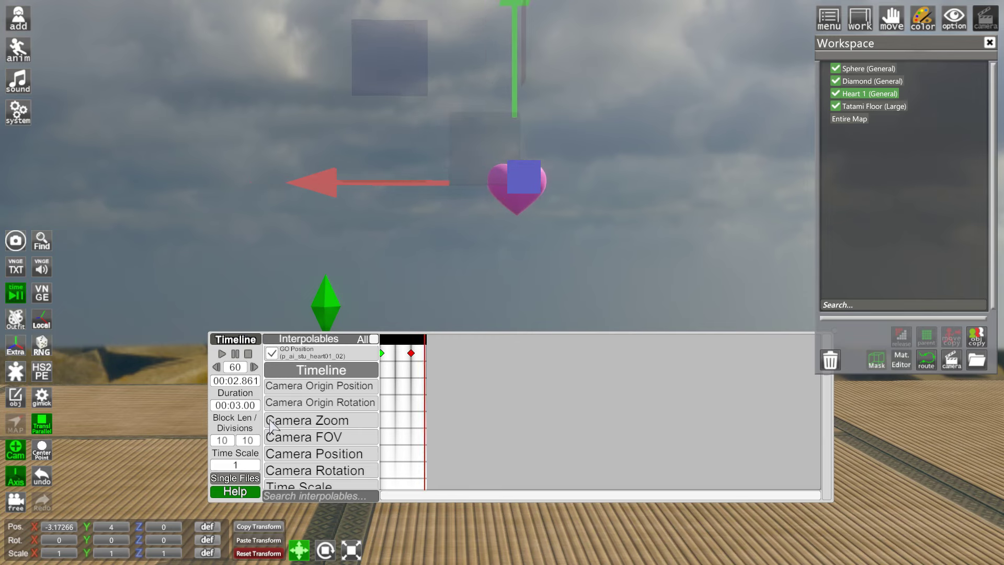
pyautogui.click(237, 465)
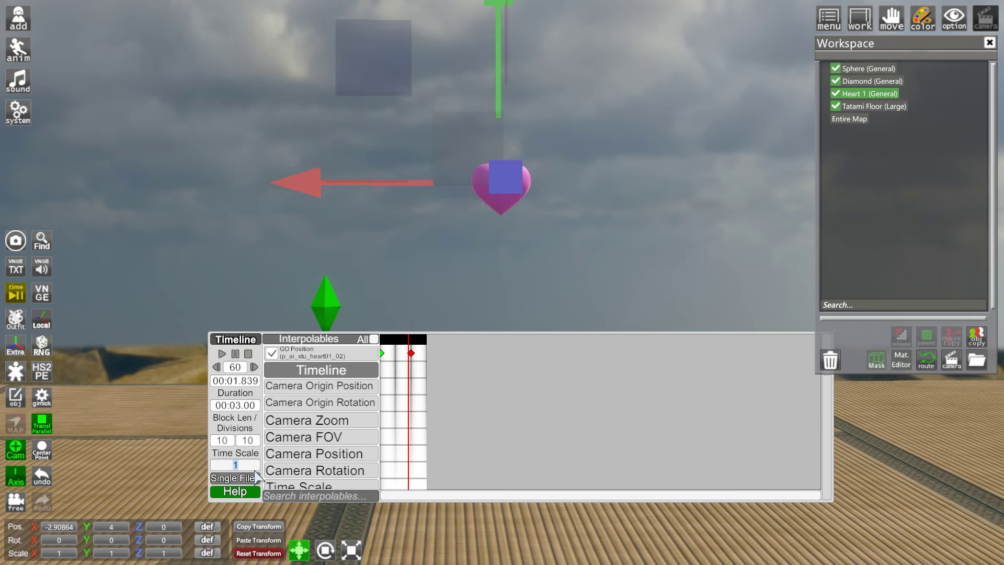
pyautogui.press('Return')
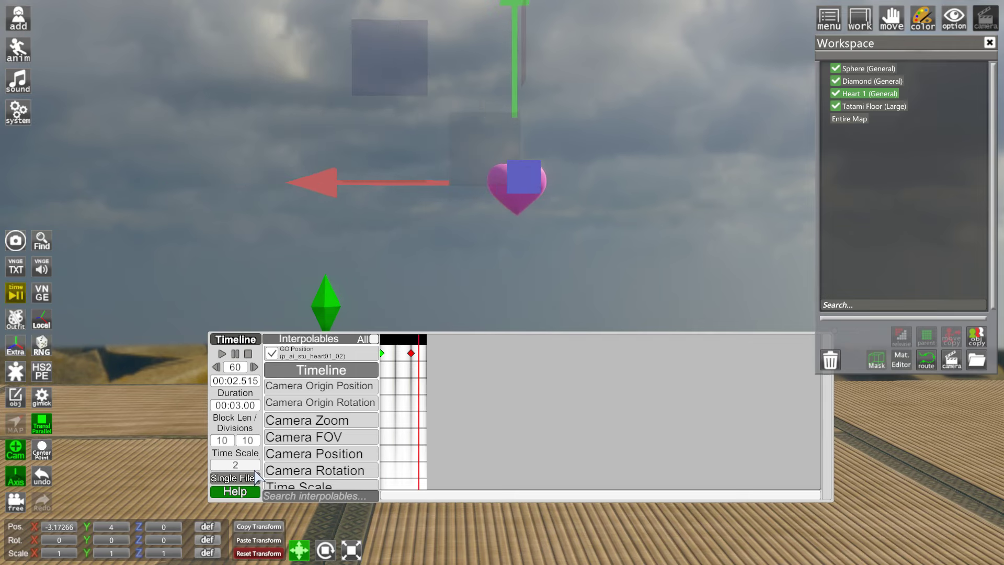
pyautogui.click(245, 467)
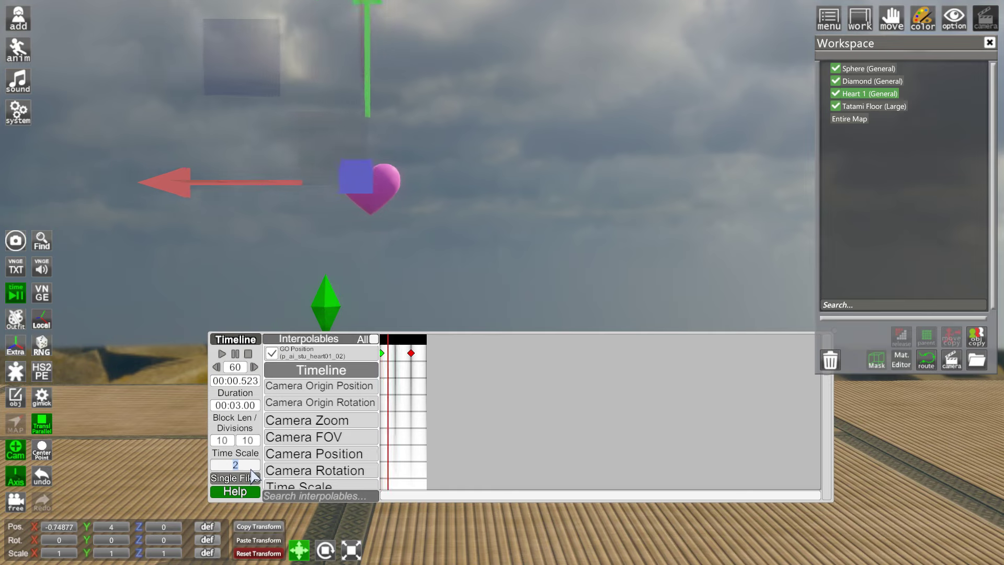
pyautogui.write('100')
pyautogui.press('Return')
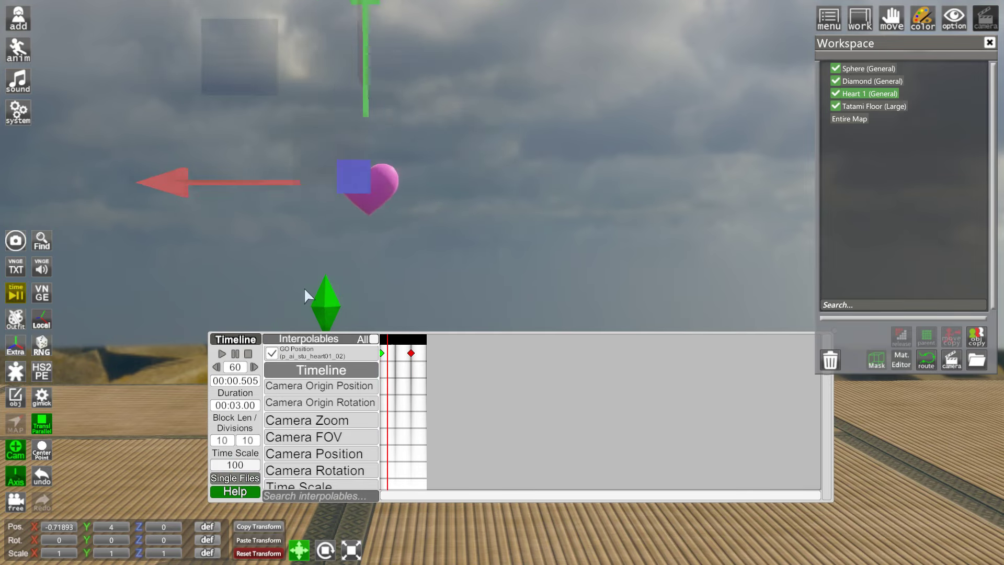
# Set the Time Scale back to 1 and return the timeline cursor to 00:00.000.
pyautogui.click(245, 468)
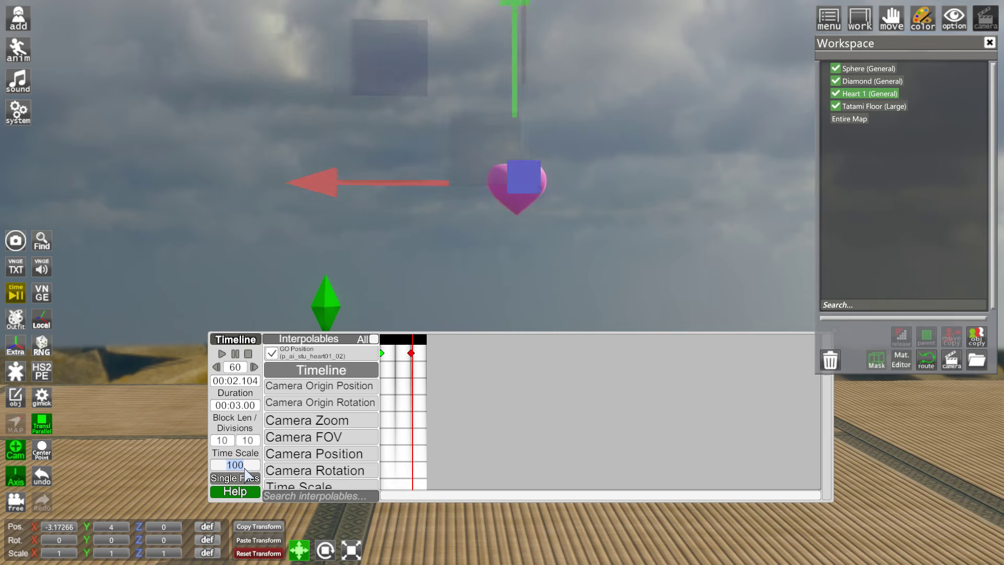
pyautogui.write('1')
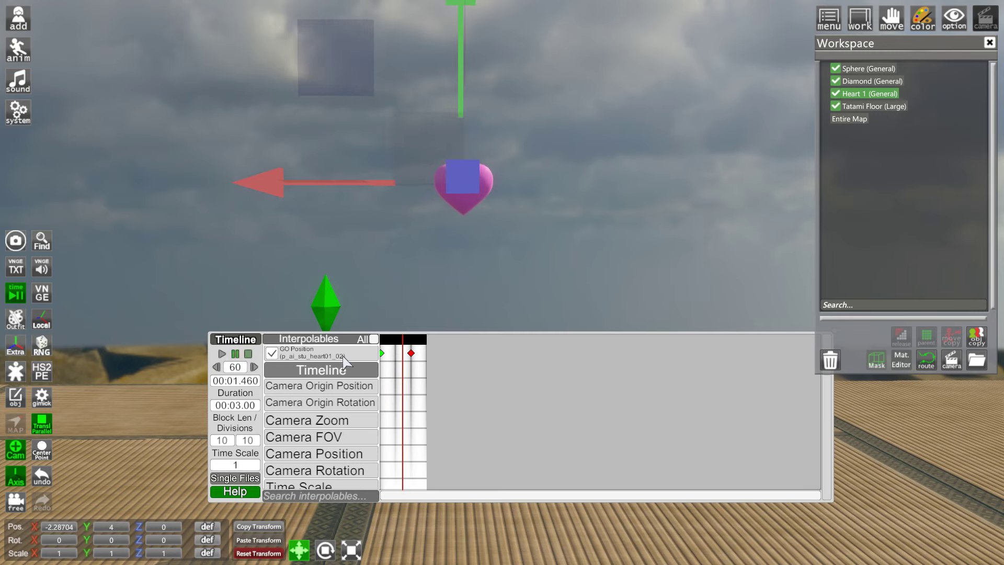
pyautogui.moveTo(410, 339); pyautogui.dragTo(356, 337)
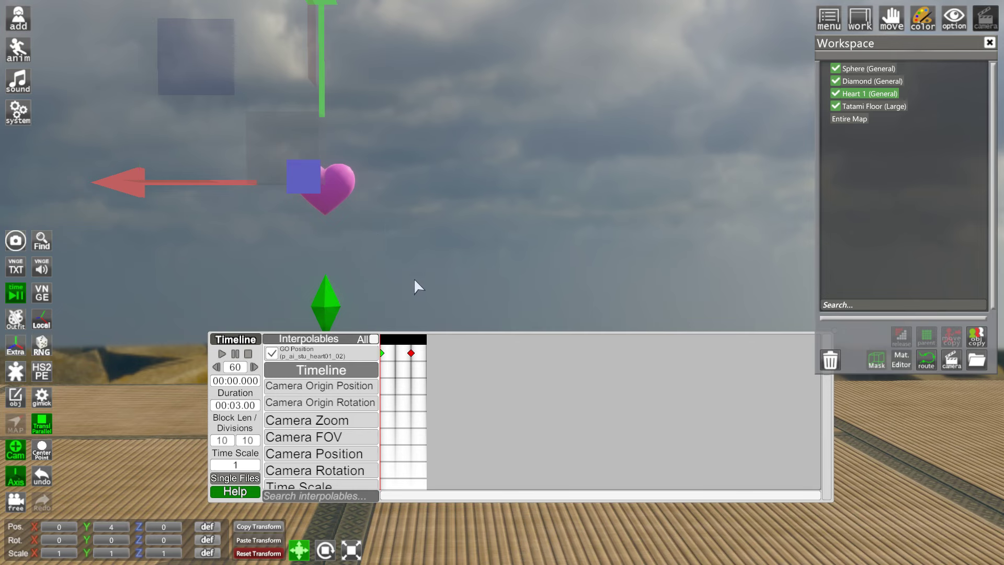
pyautogui.moveTo(414, 279)
pyautogui.mouseDown(button='right')
pyautogui.moveTo(430, 283)
pyautogui.moveTo(444, 314)
pyautogui.moveTo(433, 297)
pyautogui.mouseUp(button='right')
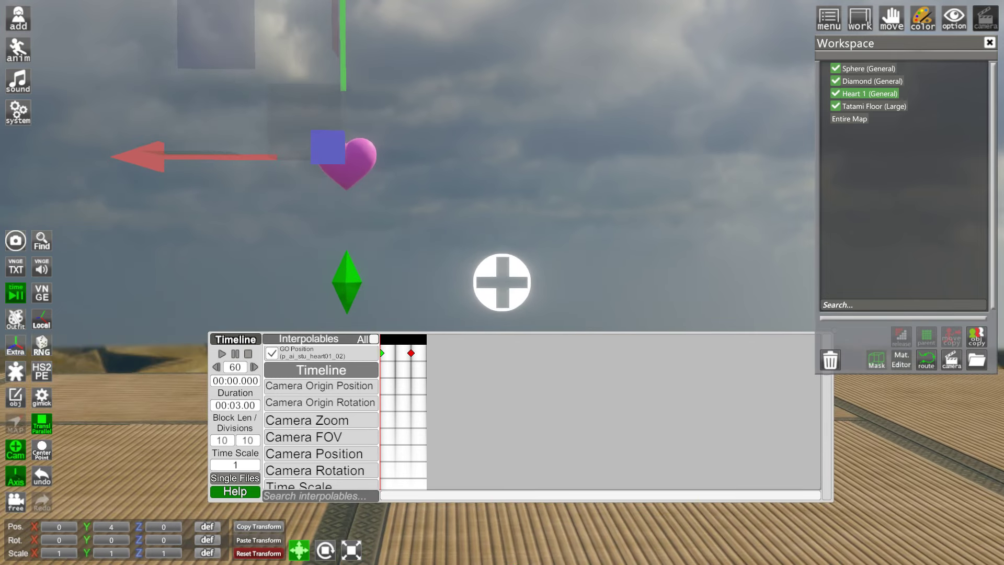
# Copy the heart's first position keyframe, paste it at 00:03.000, and return the timeline cursor to 00:00.000.
pyautogui.moveTo(421, 276); pyautogui.dragTo(376, 227)
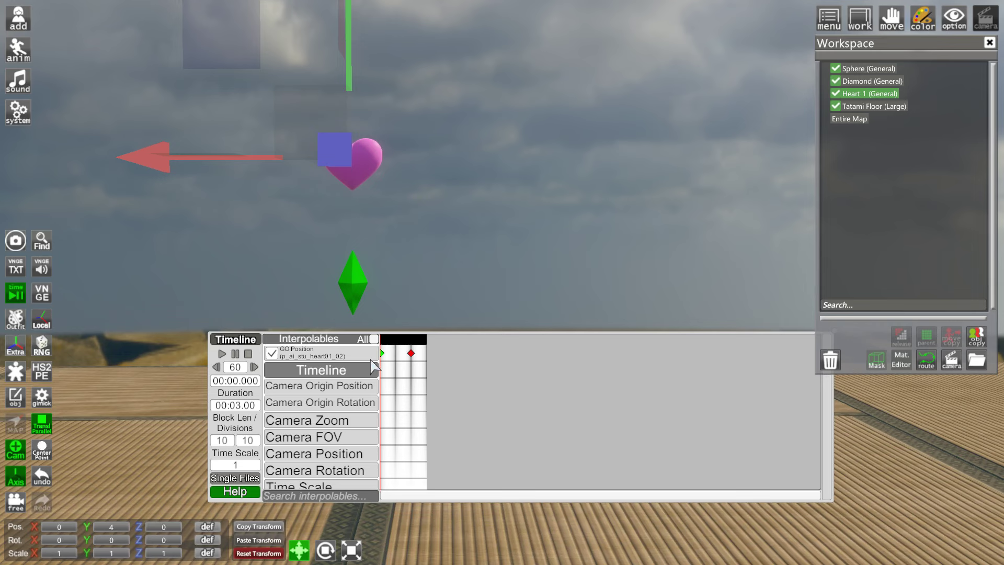
pyautogui.moveTo(384, 360)
pyautogui.click(383, 360)
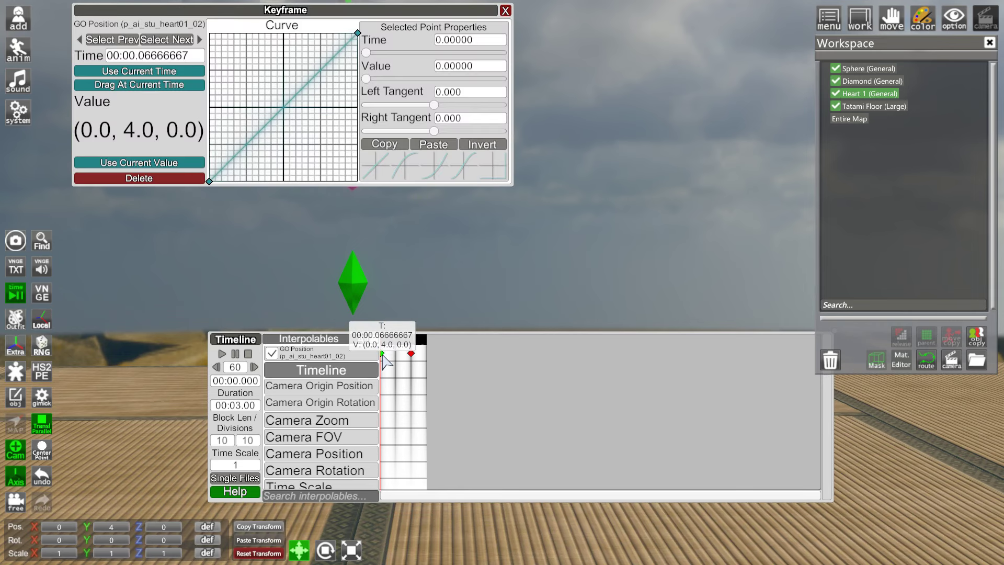
pyautogui.click(506, 11)
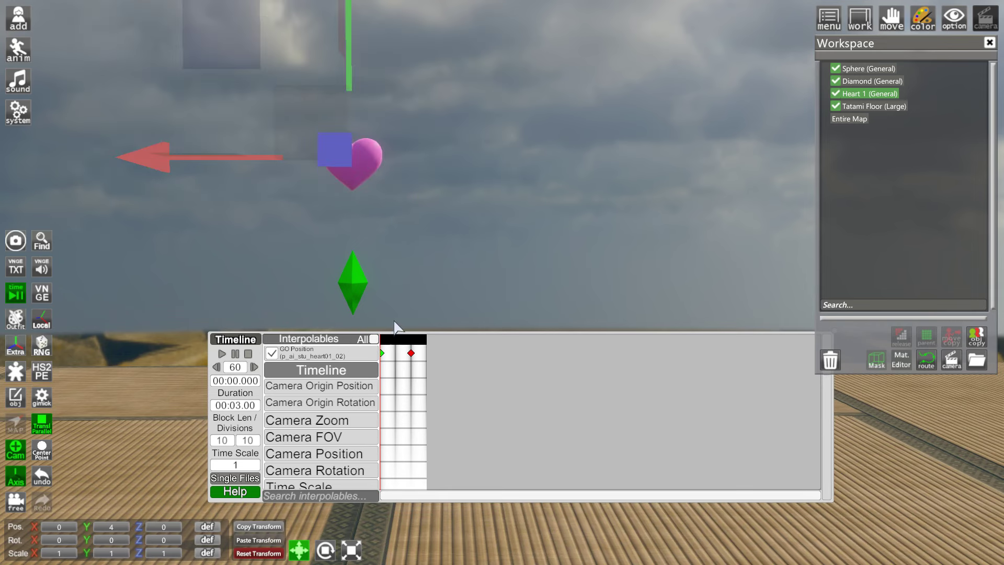
pyautogui.click(385, 354)
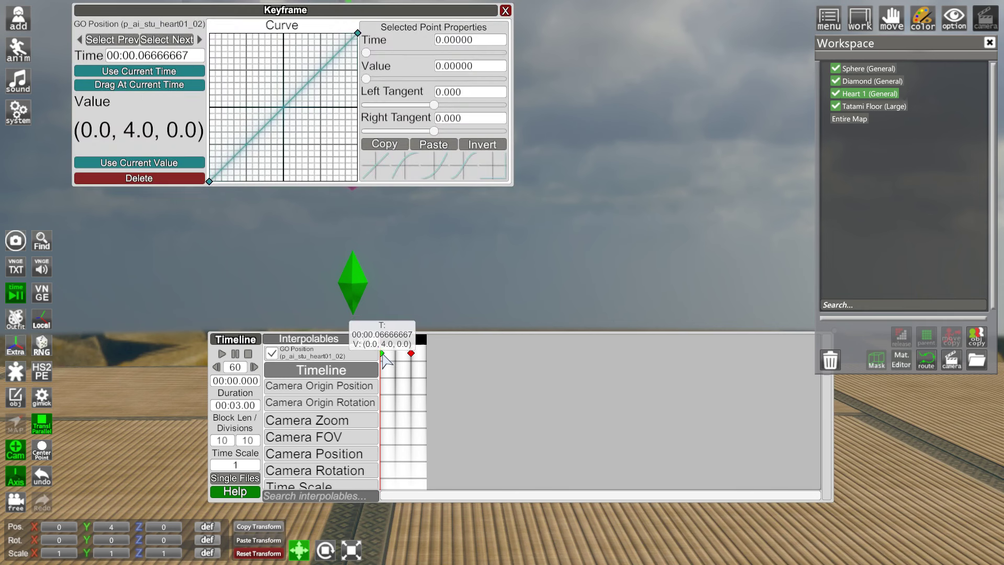
pyautogui.press('c')
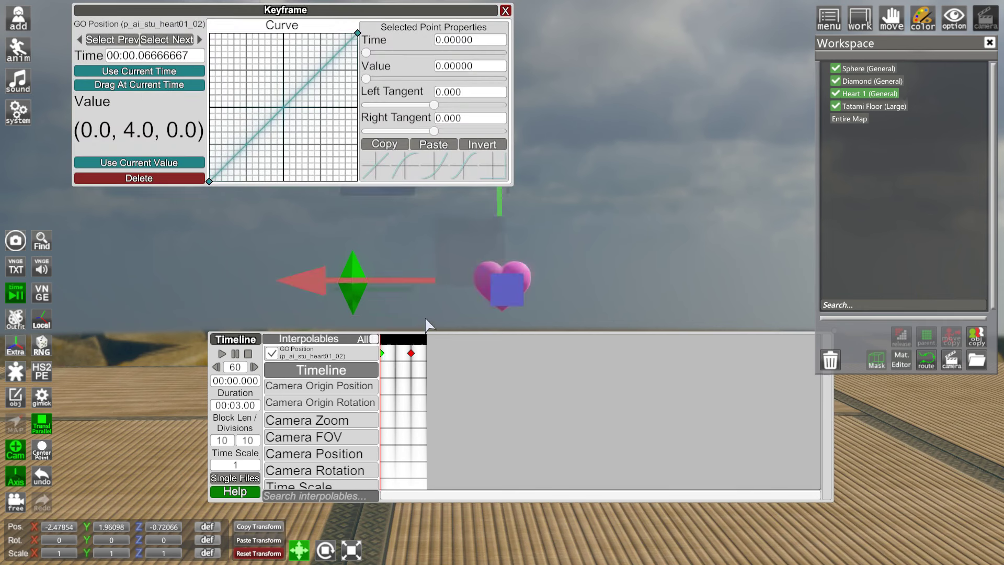
pyautogui.moveTo(382, 343); pyautogui.dragTo(424, 343)
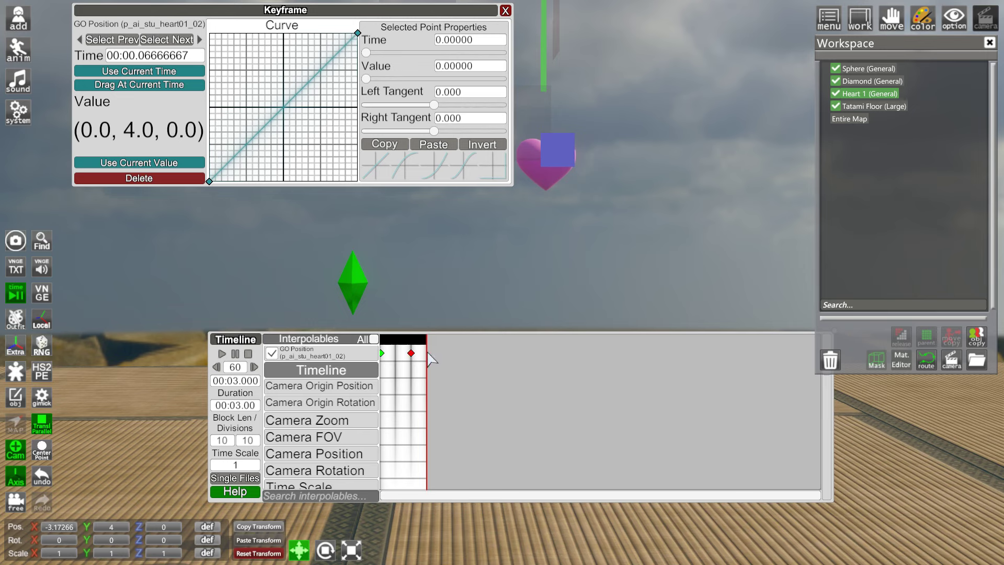
pyautogui.moveTo(425, 343); pyautogui.dragTo(362, 339)
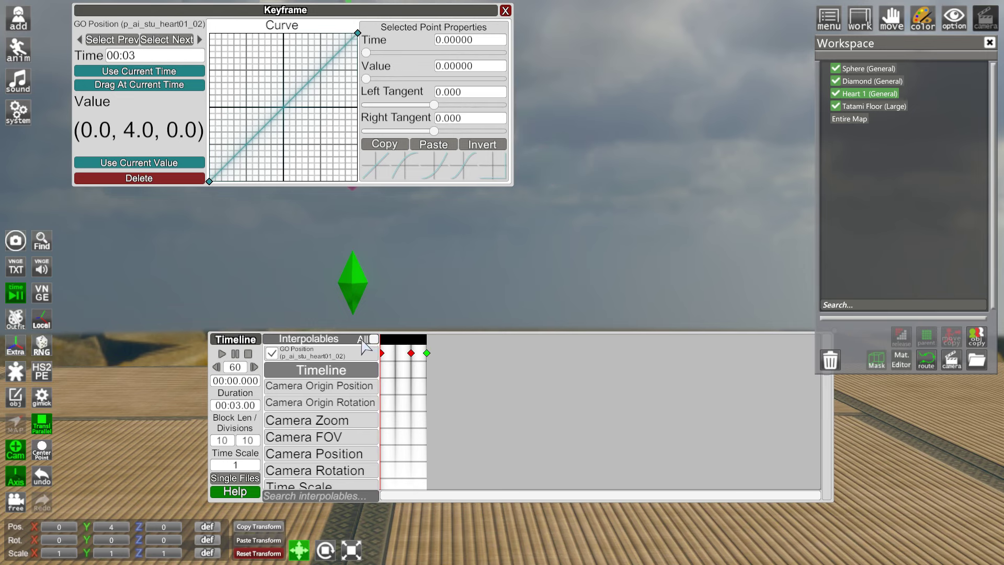
pyautogui.click(506, 11)
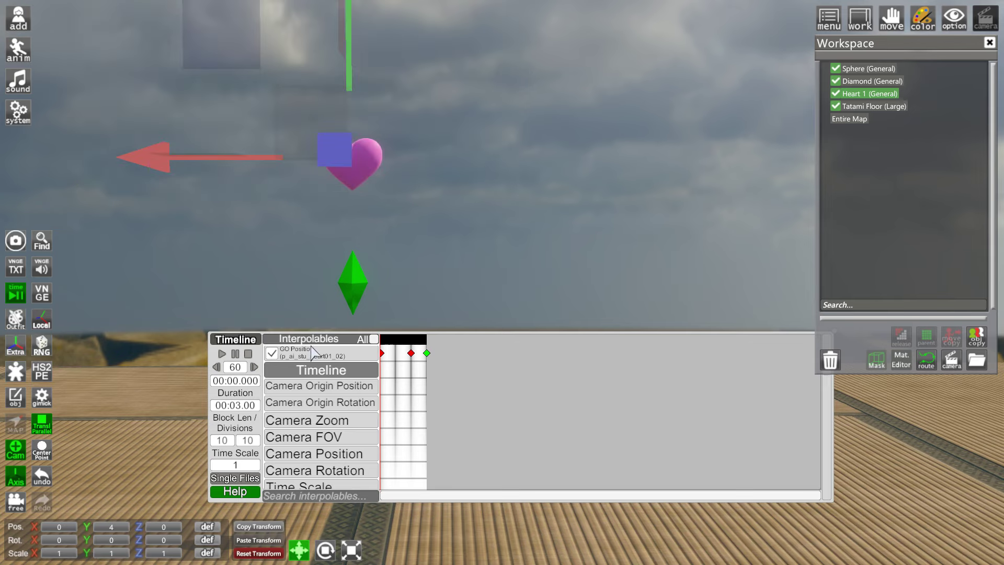
# Play the heart's three-keyframe animation and hide the object's move axes.
pyautogui.click(223, 354)
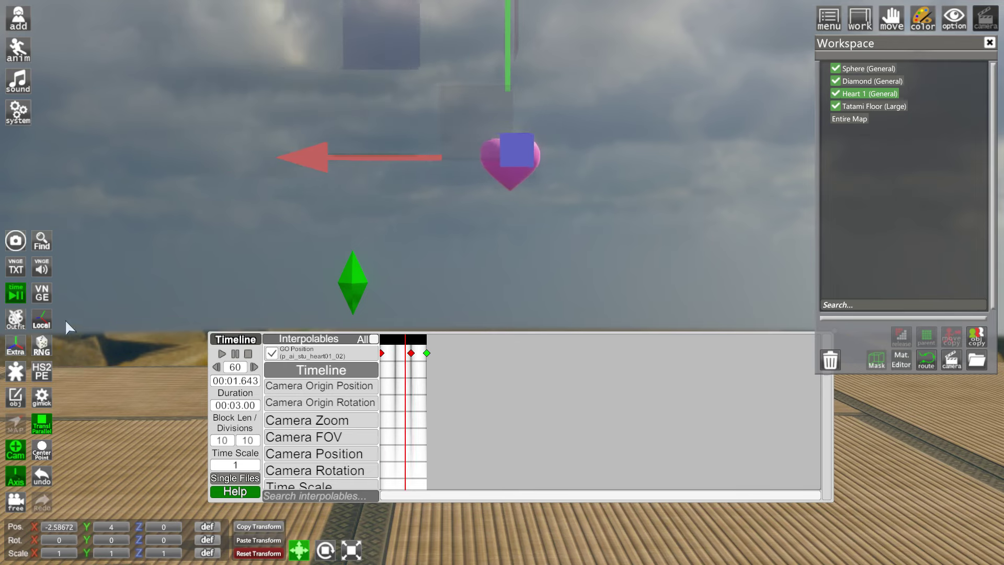
pyautogui.click(22, 469)
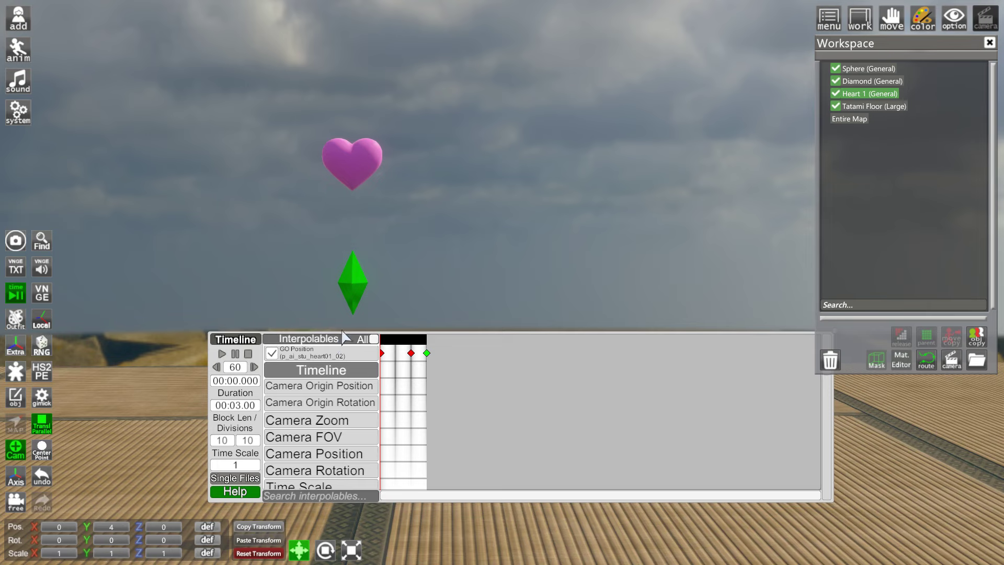
# Give the diamond the heart's X position of -3.17266 and add a position keyframe for it at 00:02.000.
pyautogui.click(391, 340)
pyautogui.moveTo(402, 343); pyautogui.dragTo(421, 346)
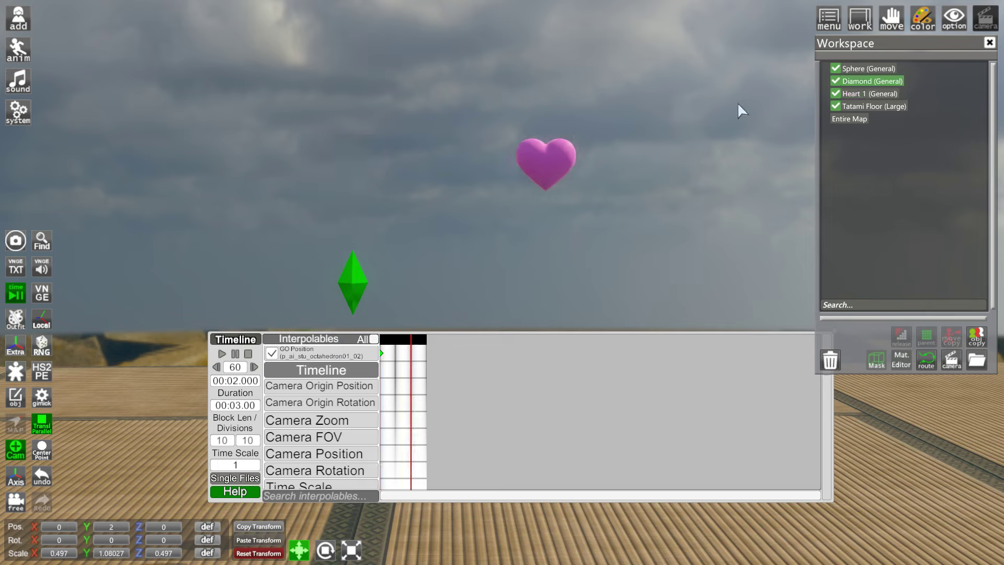
pyautogui.click(868, 94)
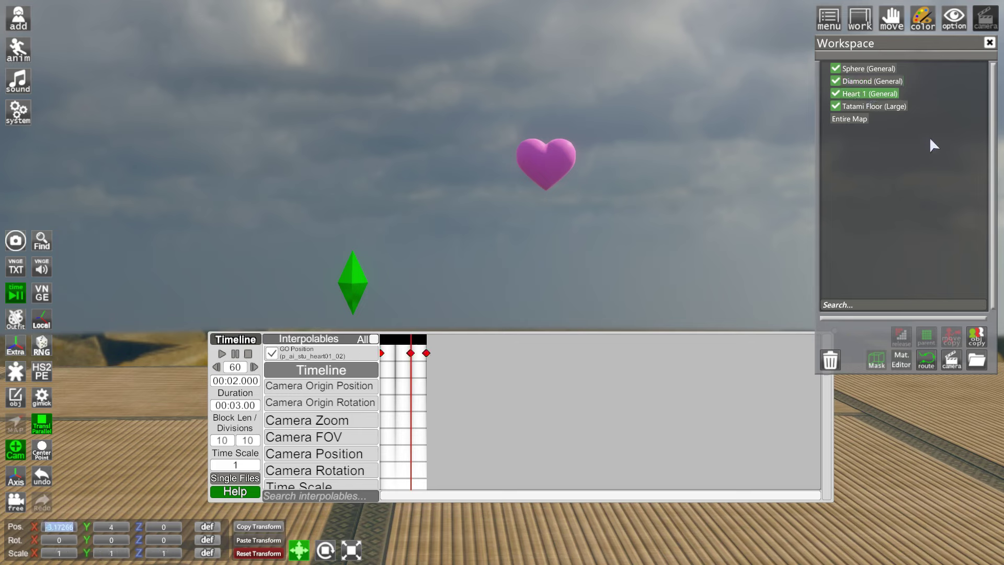
pyautogui.click(867, 79)
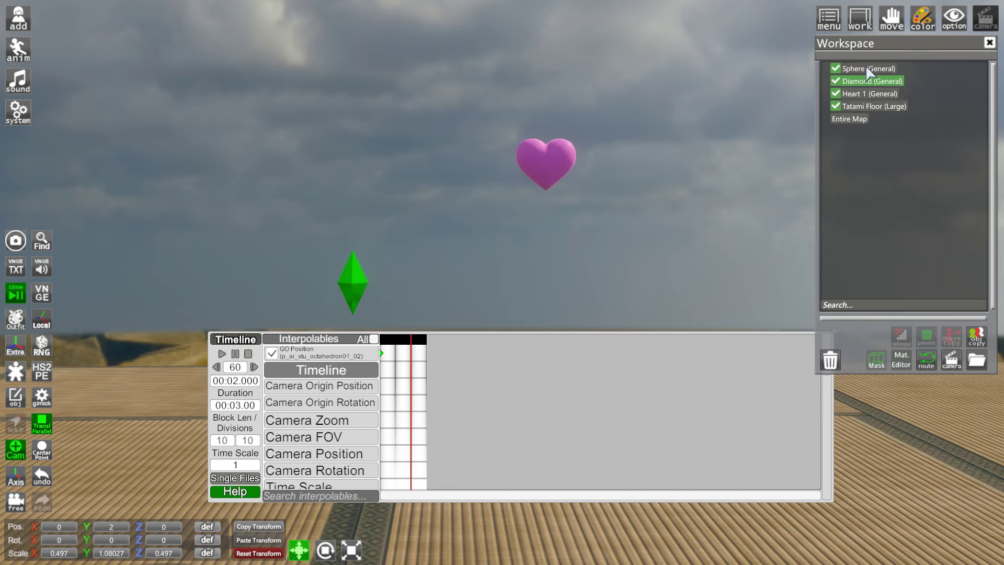
pyautogui.click(866, 67)
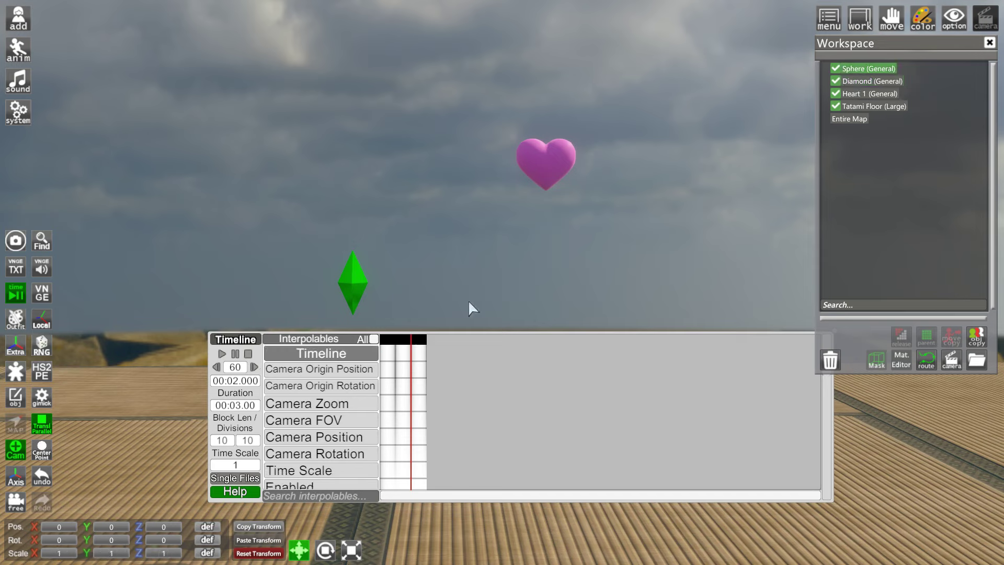
pyautogui.click(857, 82)
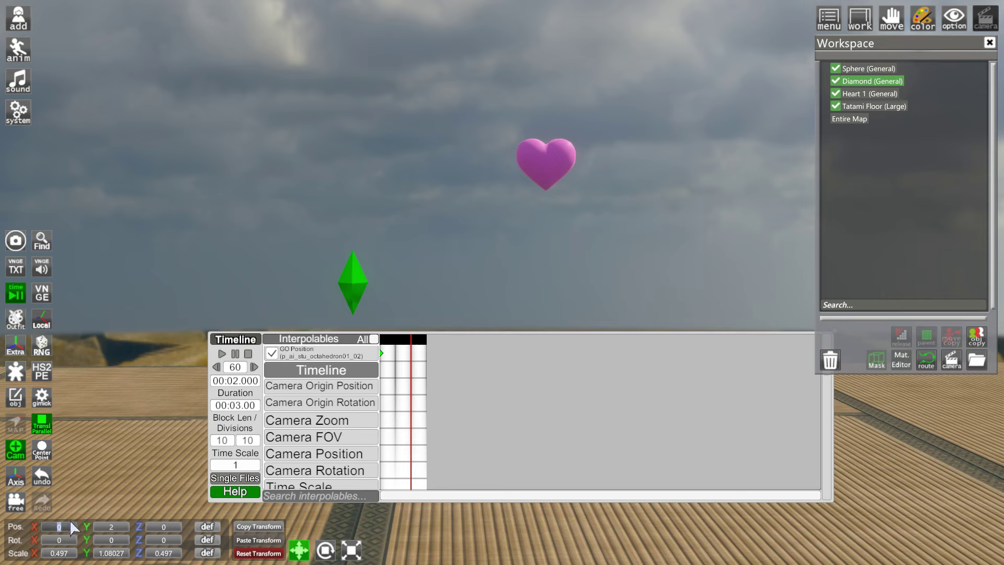
pyautogui.write('-3.17266')
pyautogui.press('Return')
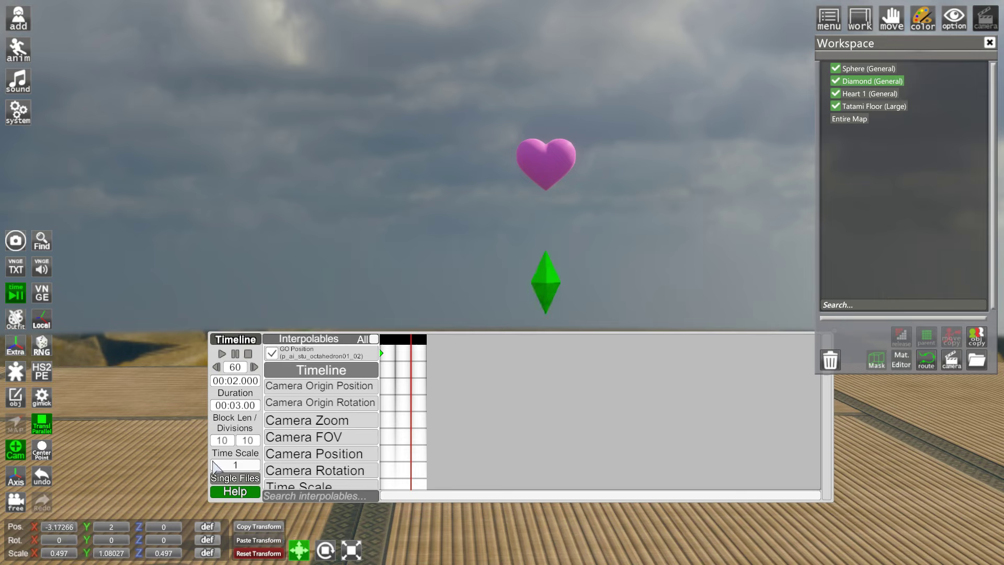
pyautogui.click(411, 354)
# Copy the diamond's first position keyframe to 00:03.000 and return the timeline cursor to 00:00.000.
pyautogui.click(383, 355)
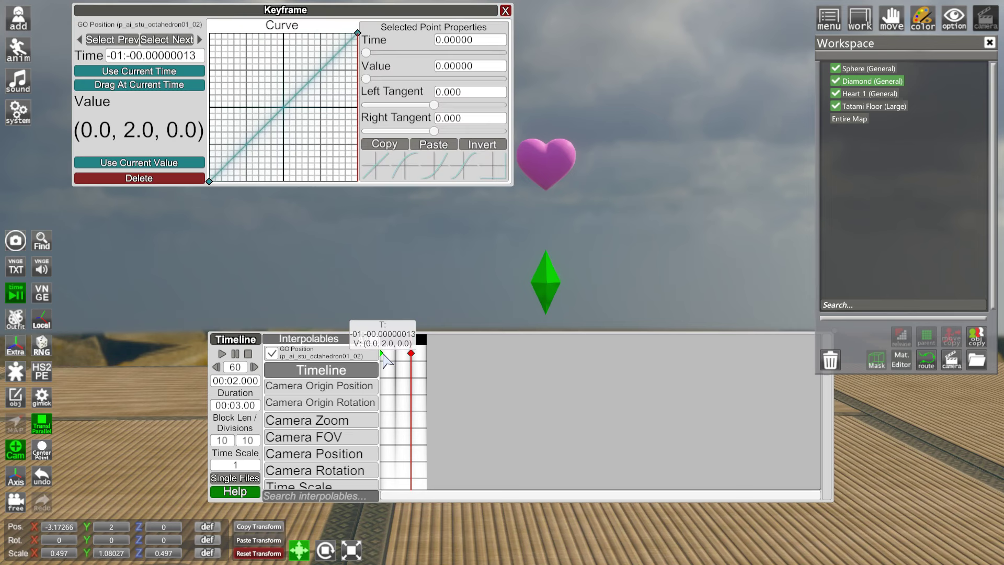
pyautogui.hotkey('ctrl', 'c')
pyautogui.moveTo(416, 345); pyautogui.dragTo(430, 346)
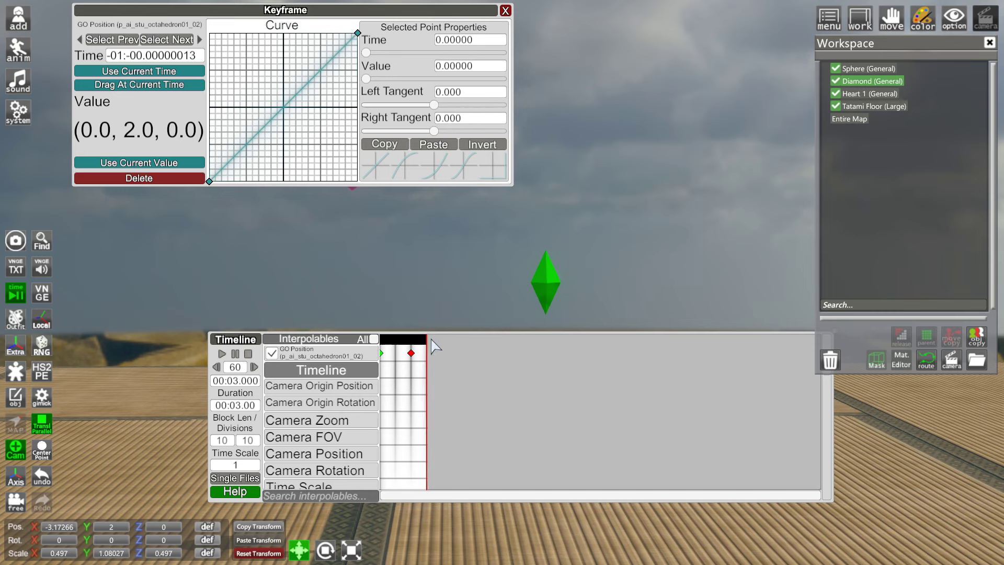
pyautogui.click(434, 346)
pyautogui.moveTo(420, 340); pyautogui.dragTo(378, 350)
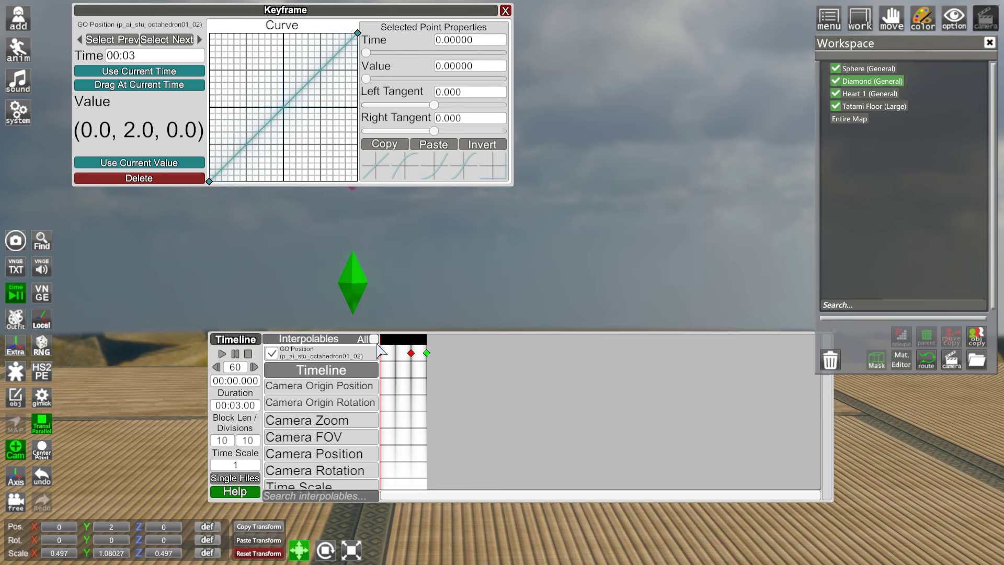
pyautogui.click(506, 11)
# Select the sphere with all three objects in view and play the combined animation from the start.
pyautogui.moveTo(458, 142); pyautogui.dragTo(458, 130, button='right')
pyautogui.moveTo(458, 131); pyautogui.dragTo(459, 143)
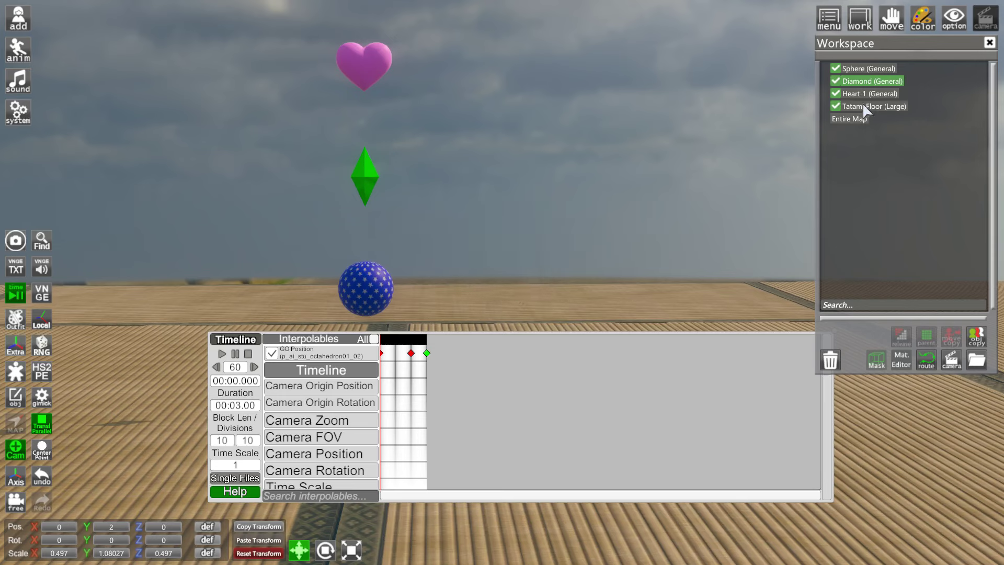
pyautogui.click(868, 68)
pyautogui.click(222, 354)
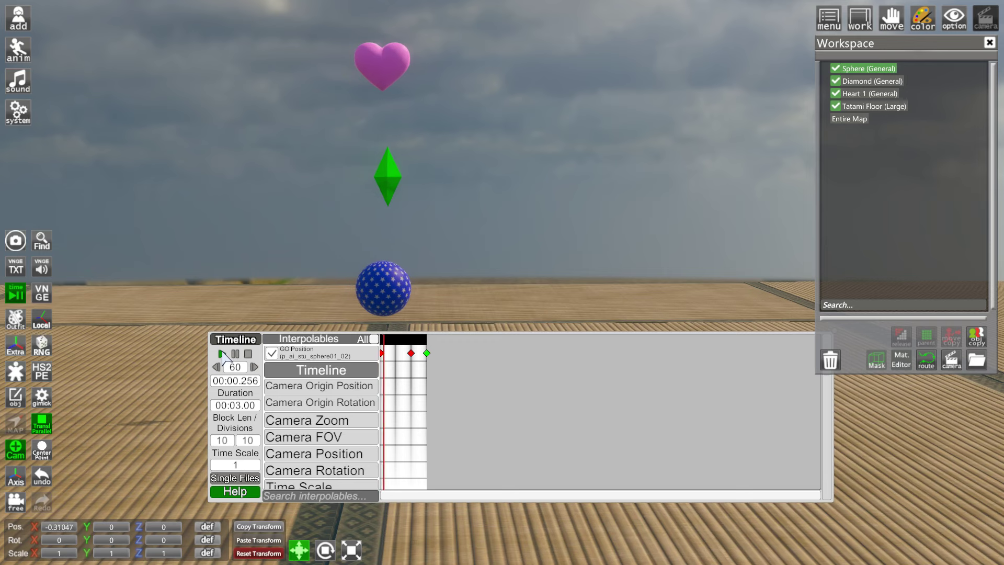